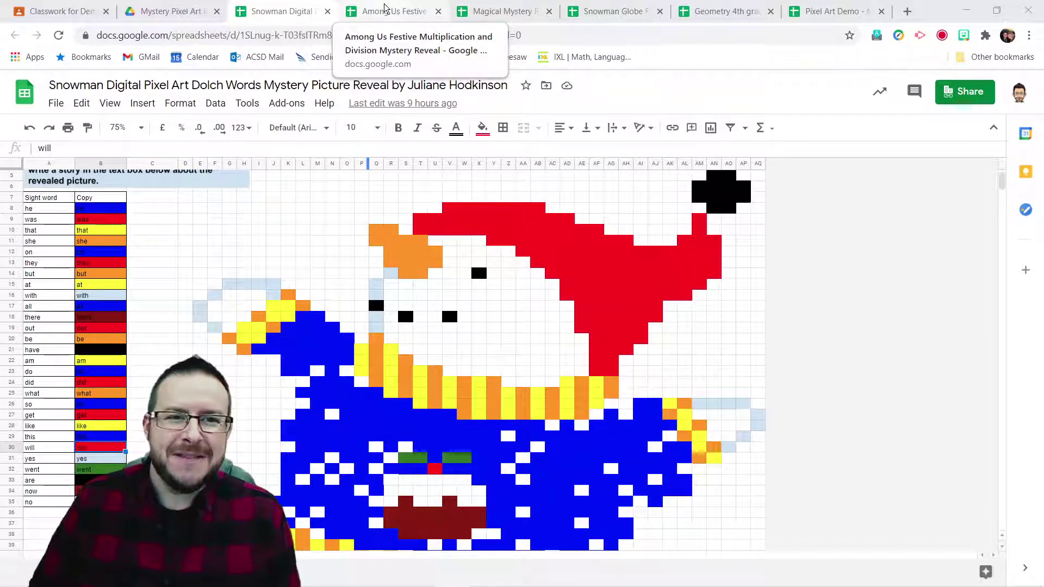
Step: Browse the Among Us, unicorn, snowman globe and reindeer examples, then go to Pixel Art Demo - McNally
click(384, 10)
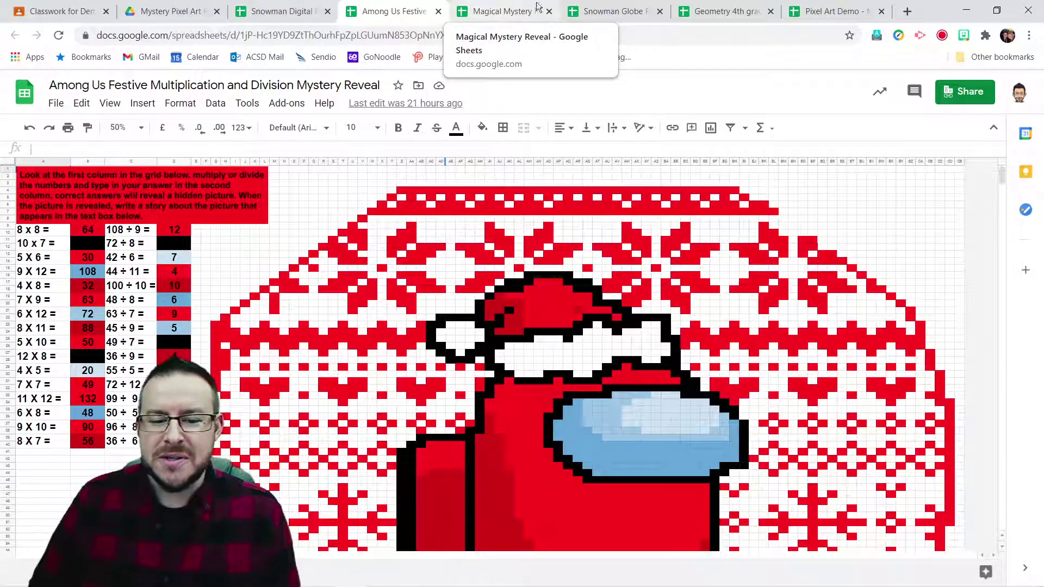
click(512, 10)
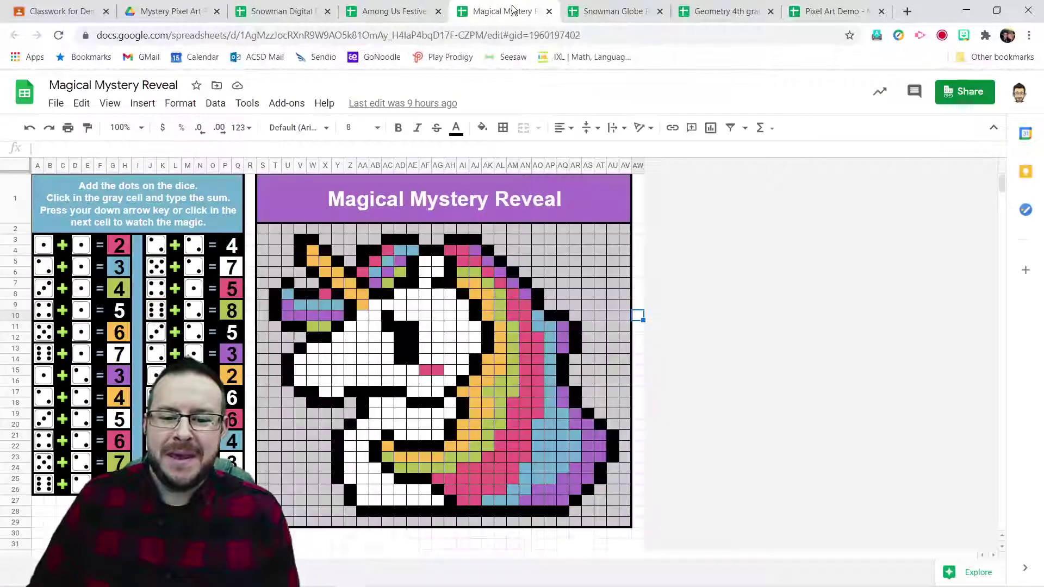
click(610, 12)
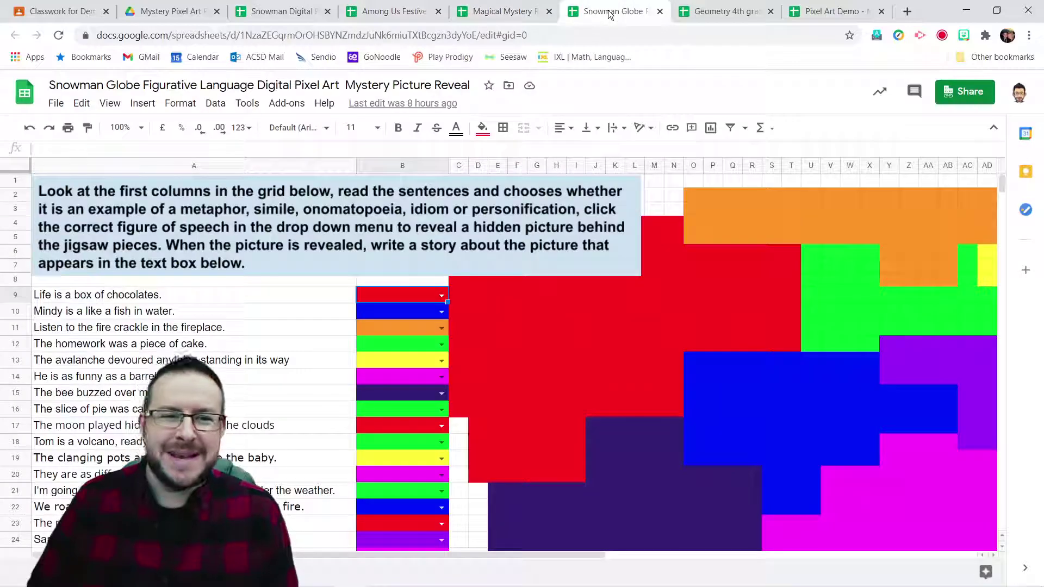
click(734, 11)
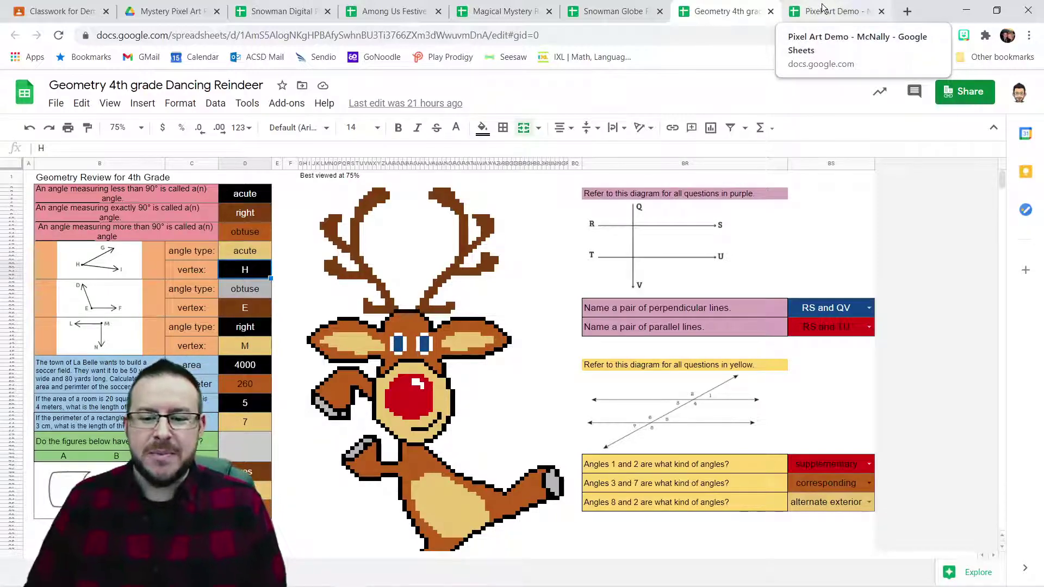
click(822, 8)
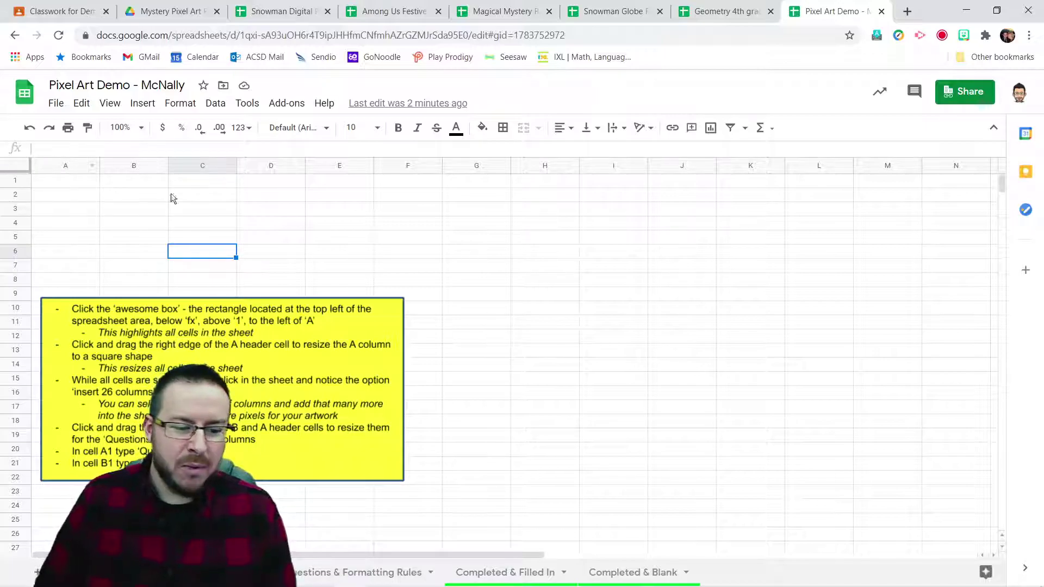
Step: Select the whole sheet and narrow column A so every cell becomes a square pixel
click(21, 164)
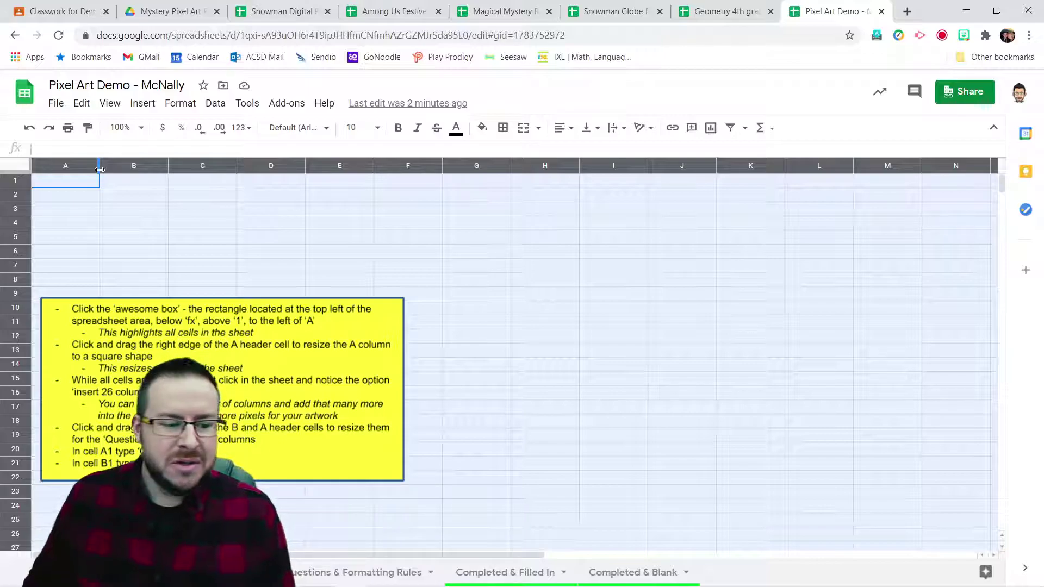
drag(99, 170, 52, 165)
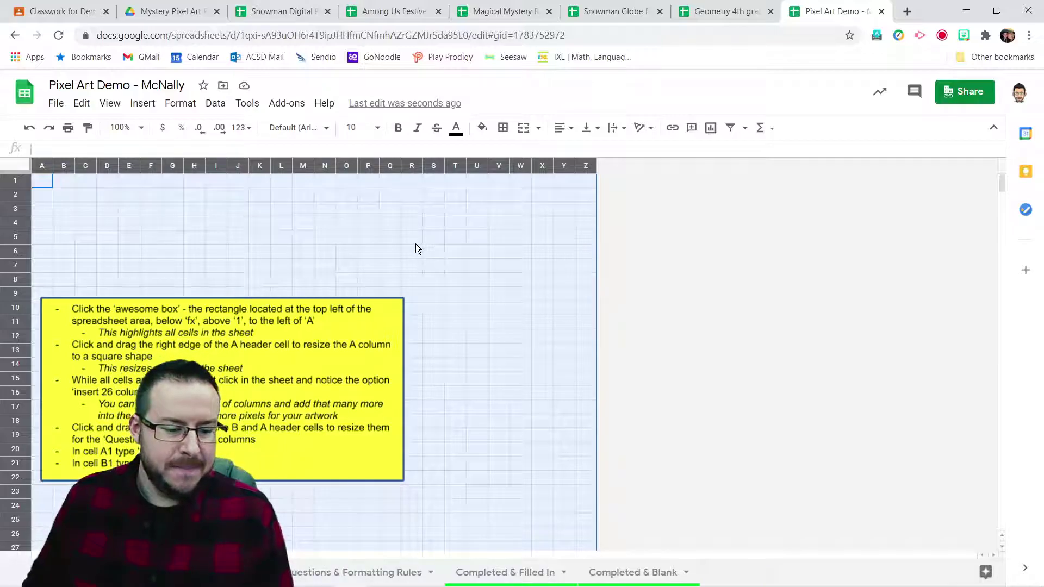
Step: Insert 26 more columns into the selected sheet
right_click(505, 217)
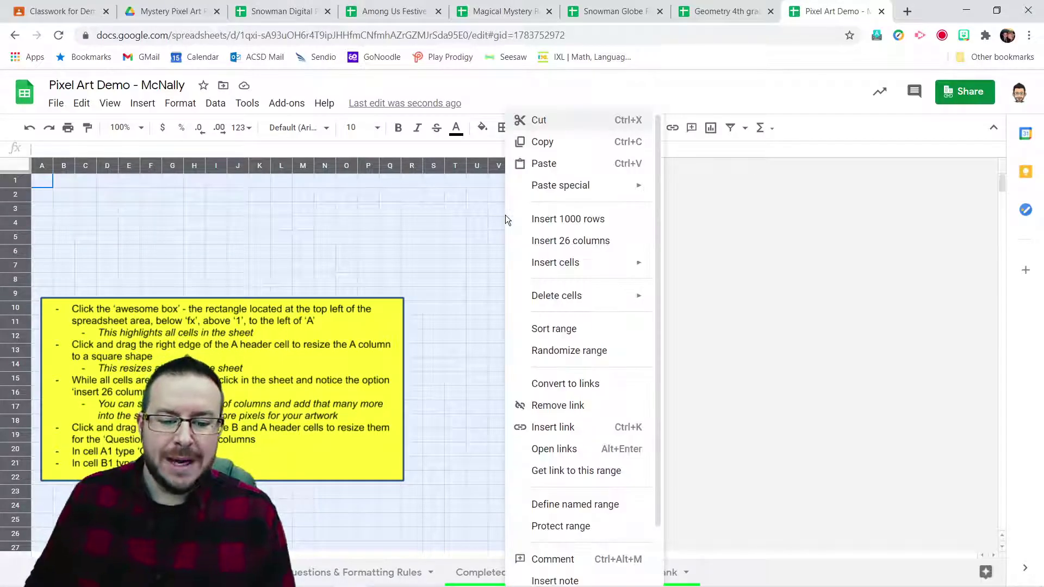
click(542, 243)
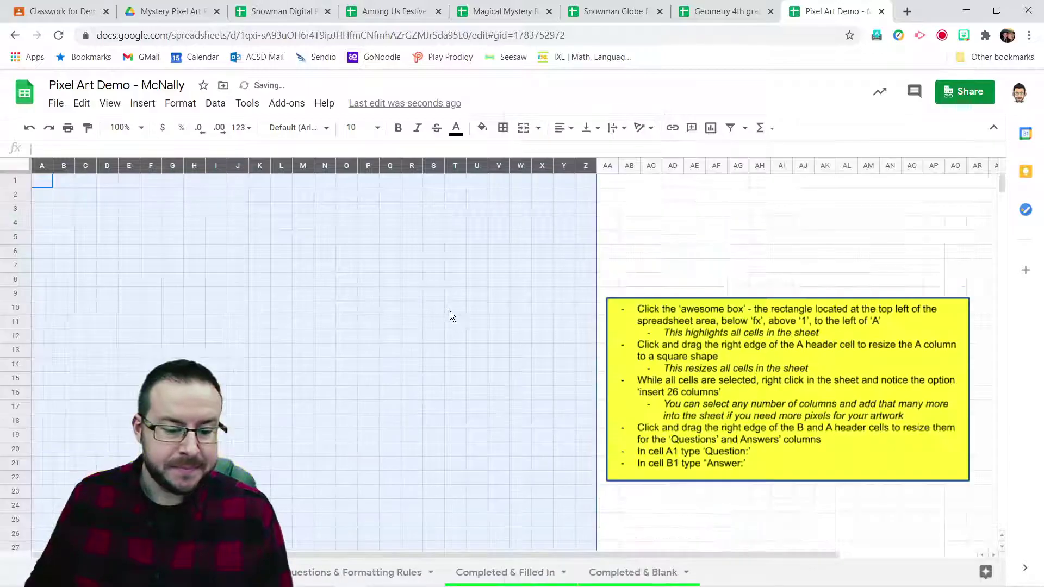
click(635, 267)
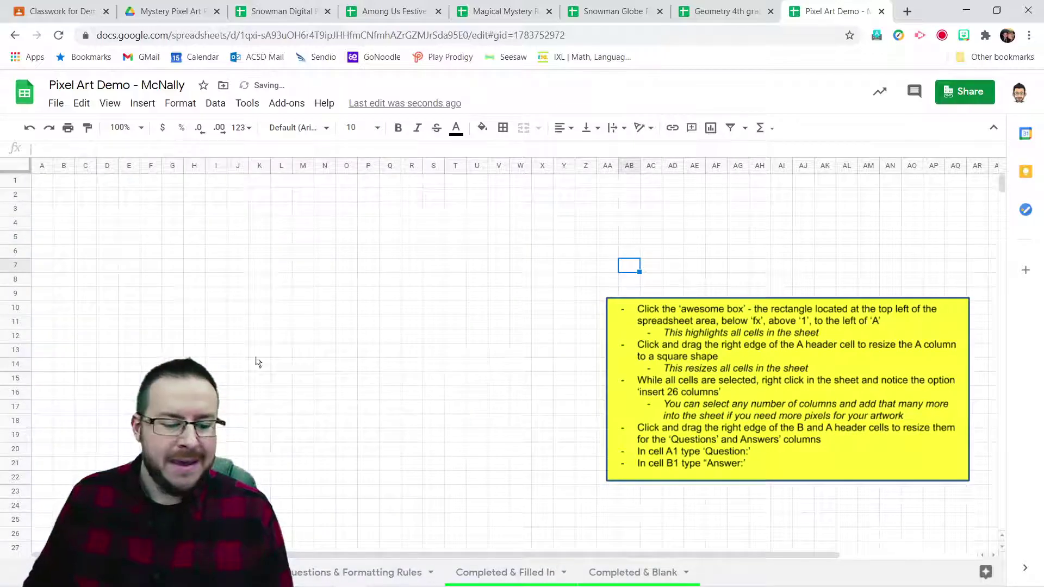
Step: Select columns N through AA and view their column options without changing anything
drag(350, 554, 319, 555)
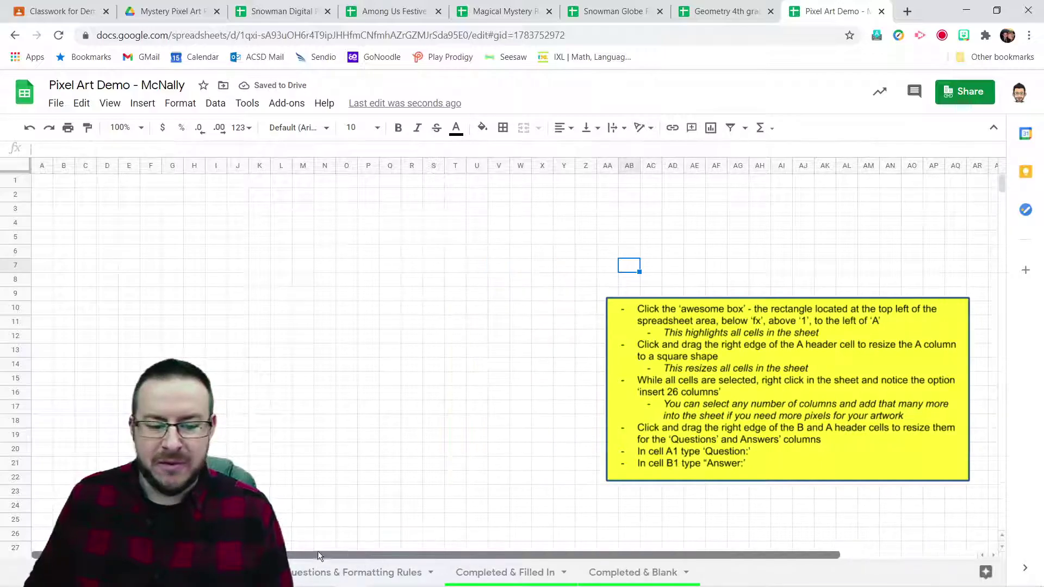
drag(324, 168, 607, 197)
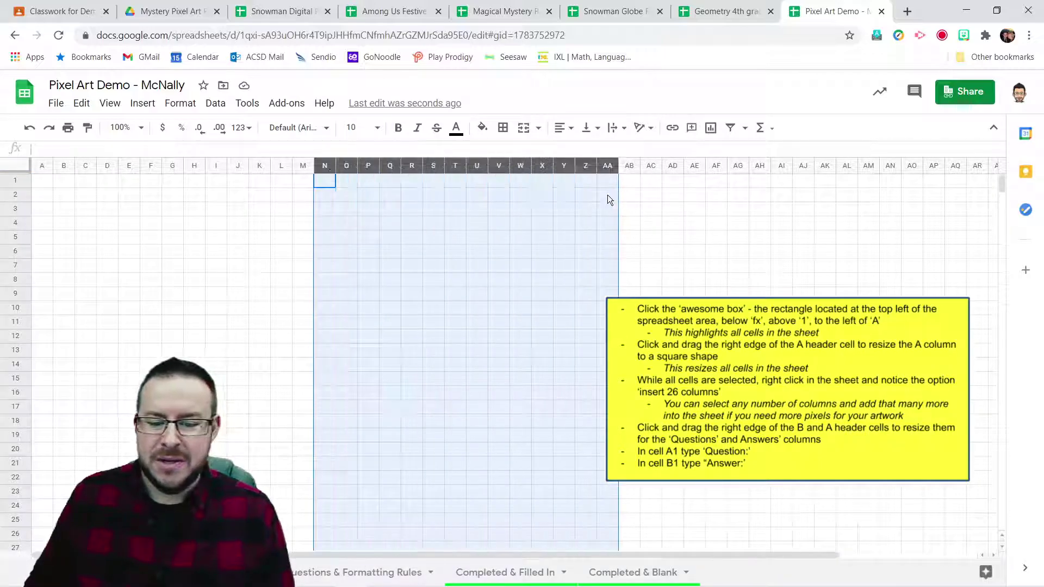
right_click(505, 185)
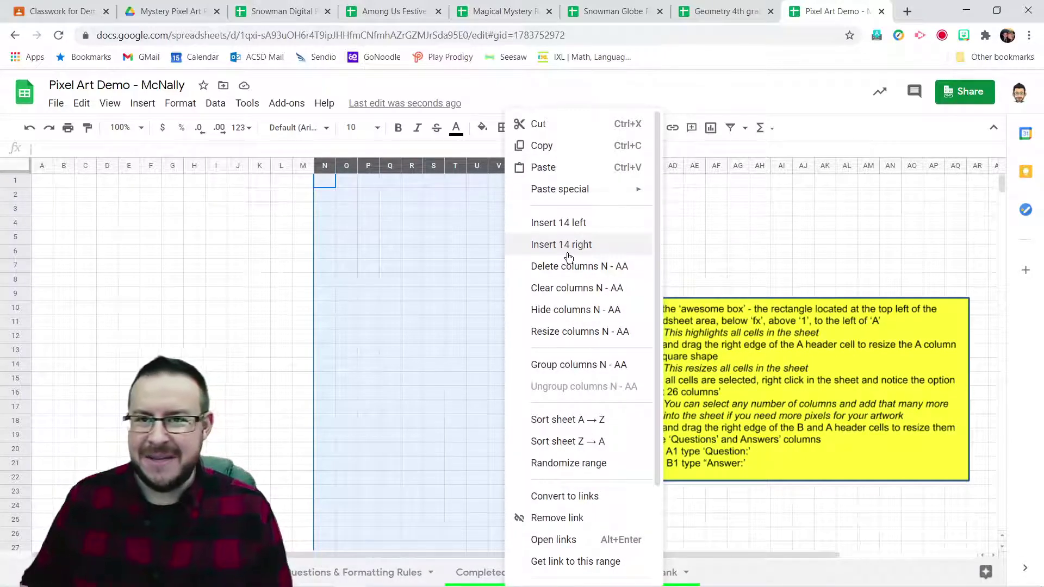
click(715, 237)
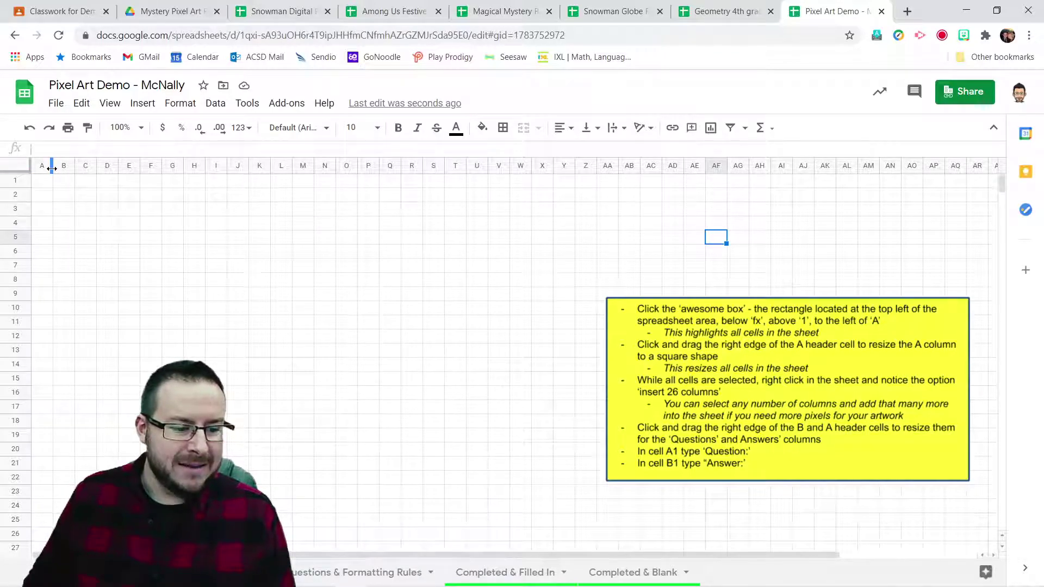
Step: Widen columns A and B and label A1 'Question:' and B1 'Answer:'
drag(52, 168, 213, 173)
click(165, 188)
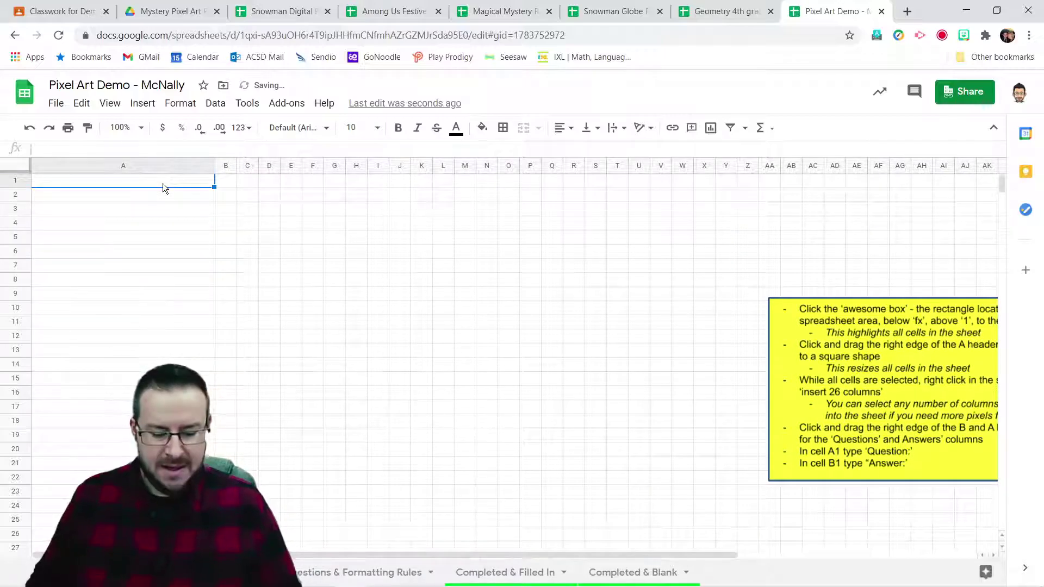
text(Question:)
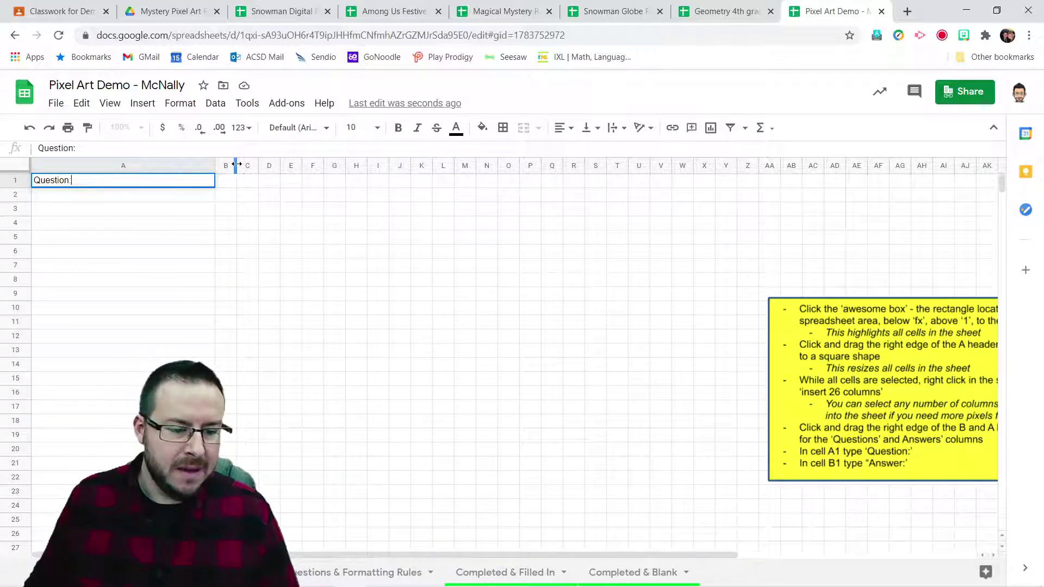
drag(236, 164, 345, 164)
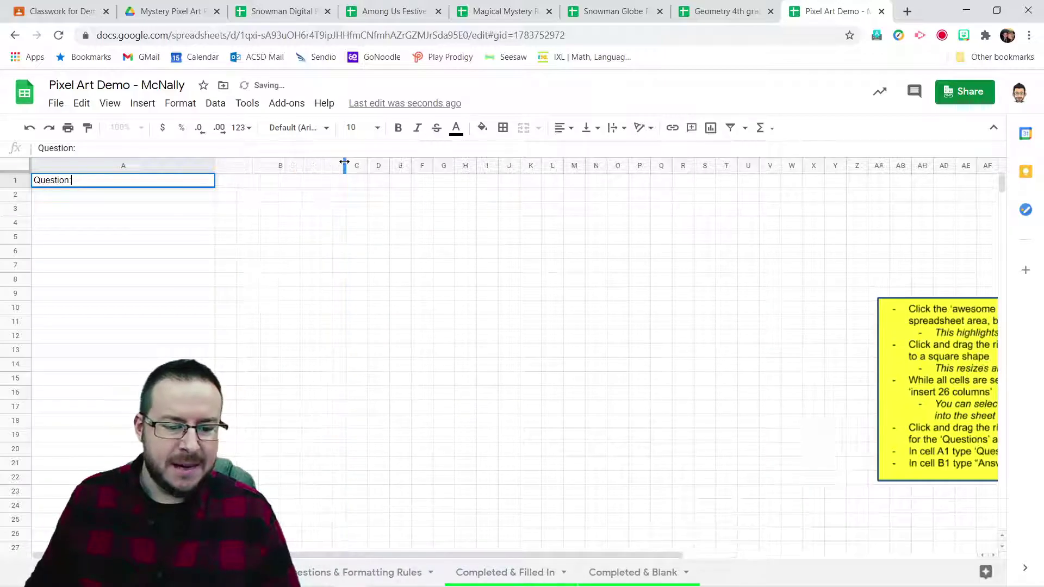
click(311, 180)
text(Answer:)
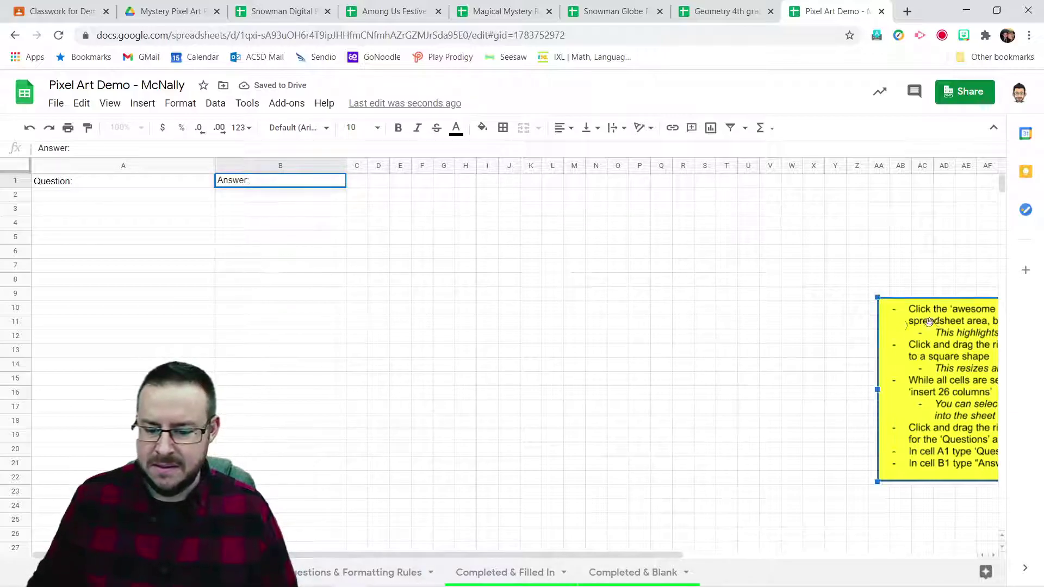
Step: Move the instruction box beneath columns A–B and briefly select answer cells B2:B7
drag(932, 337, 145, 343)
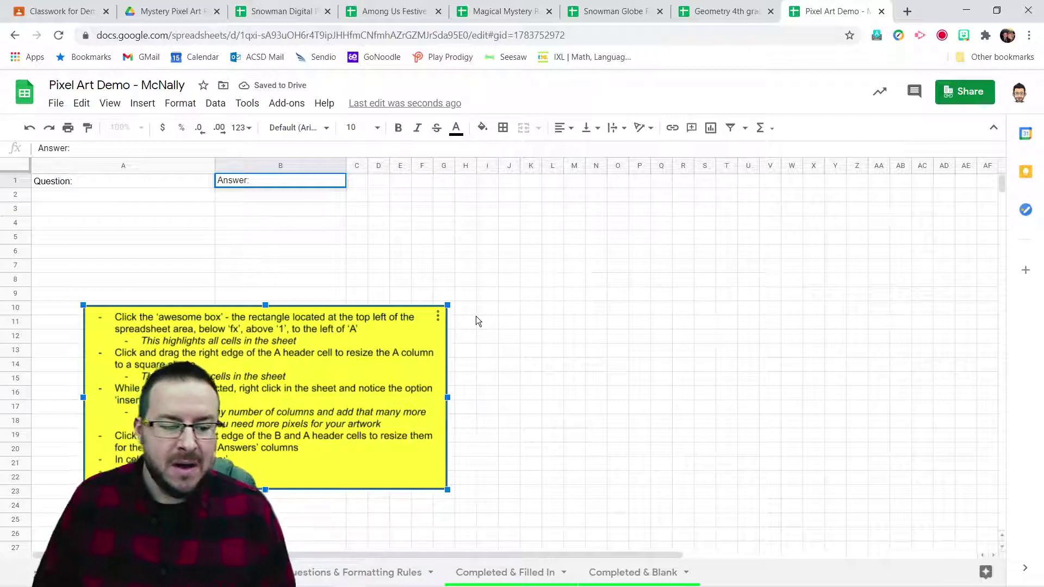
click(194, 197)
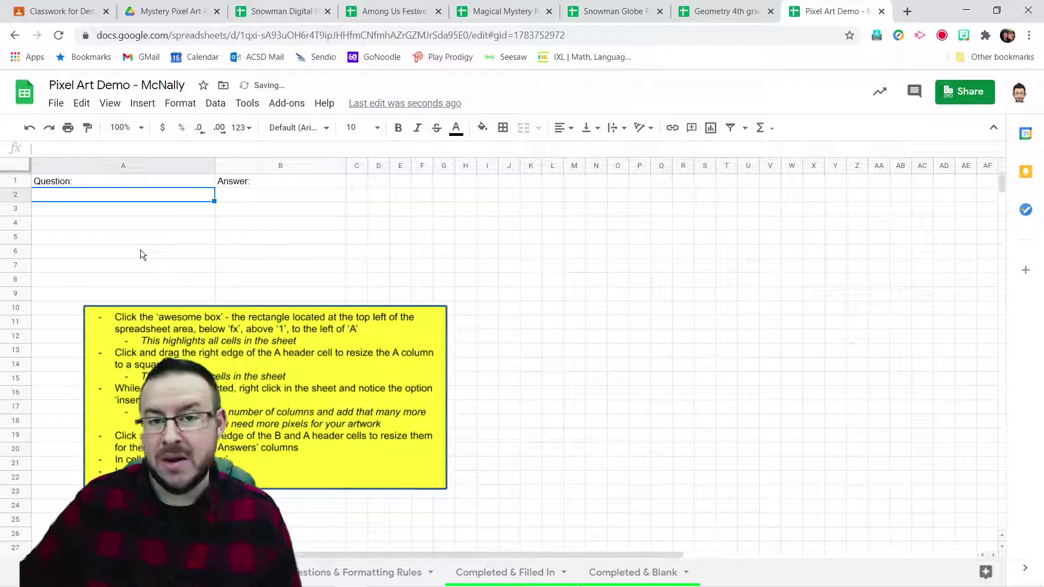
drag(257, 194, 256, 272)
click(263, 238)
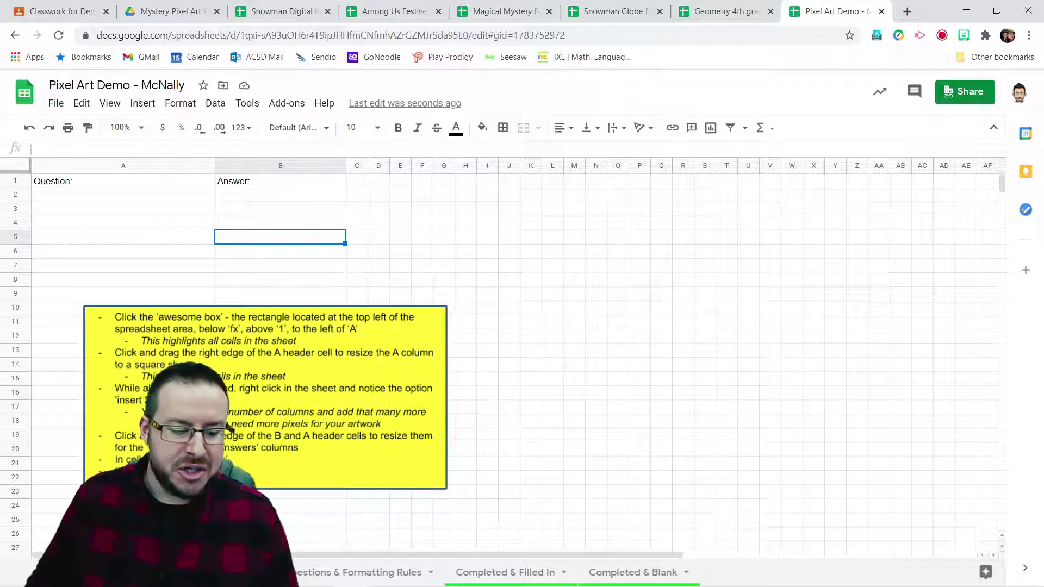
Step: On the first sheet, move the Among Us reference image to the right and up
key(ctrl+shift+Page_Up)
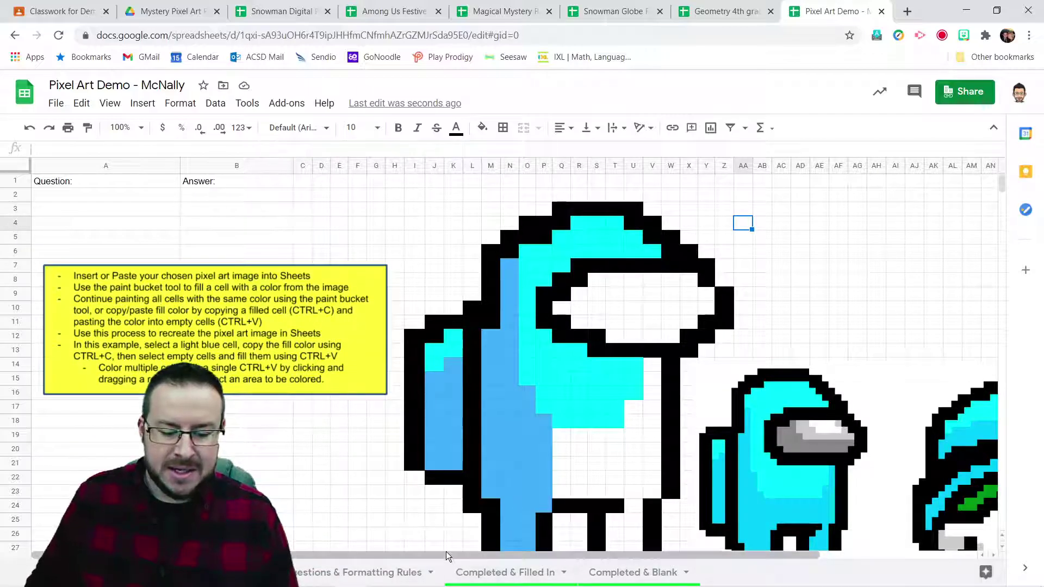
drag(461, 551, 589, 530)
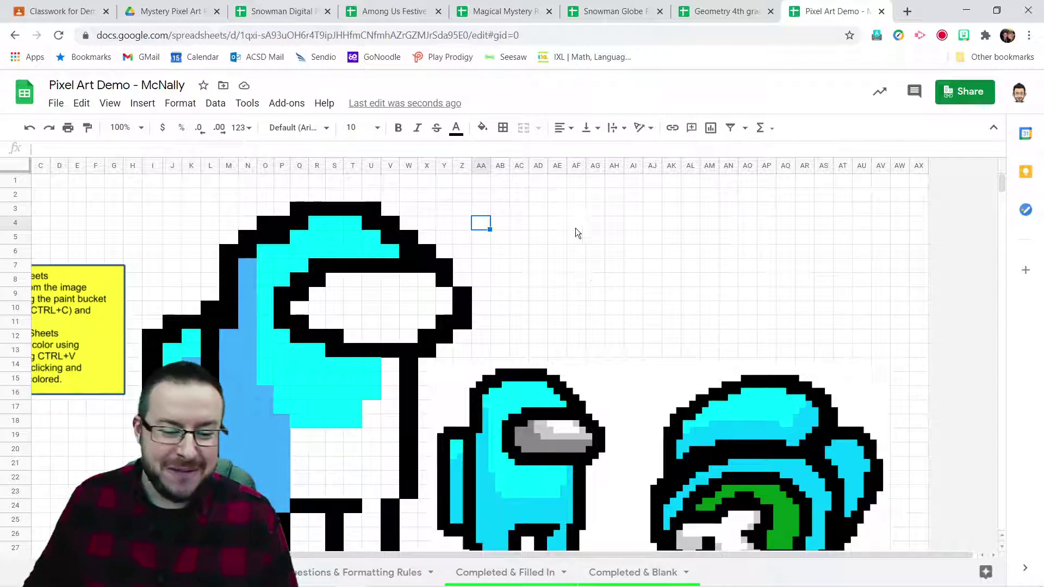
scroll(534, 302, down, 2)
click(520, 364)
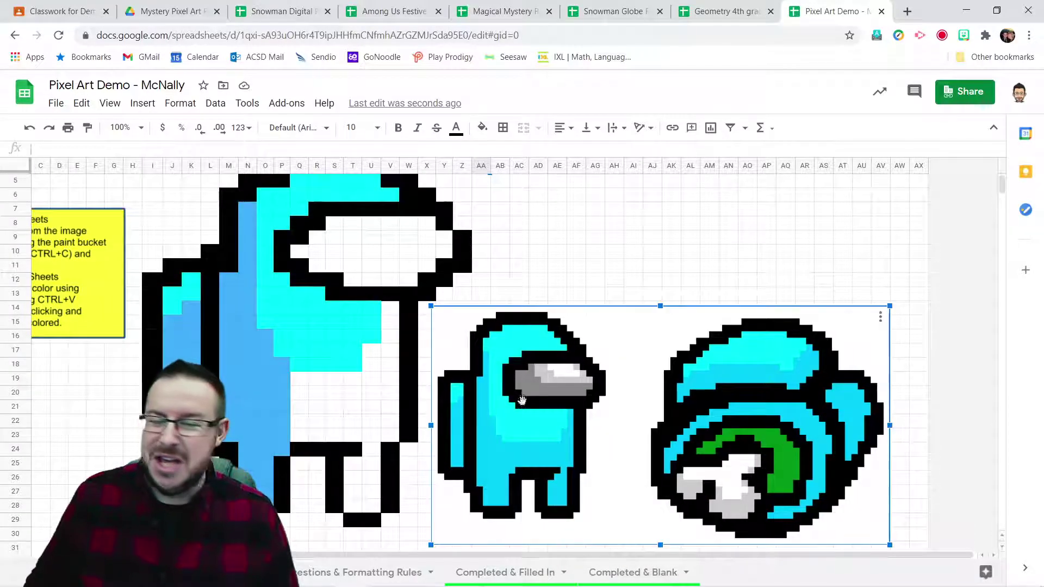
drag(518, 402, 603, 334)
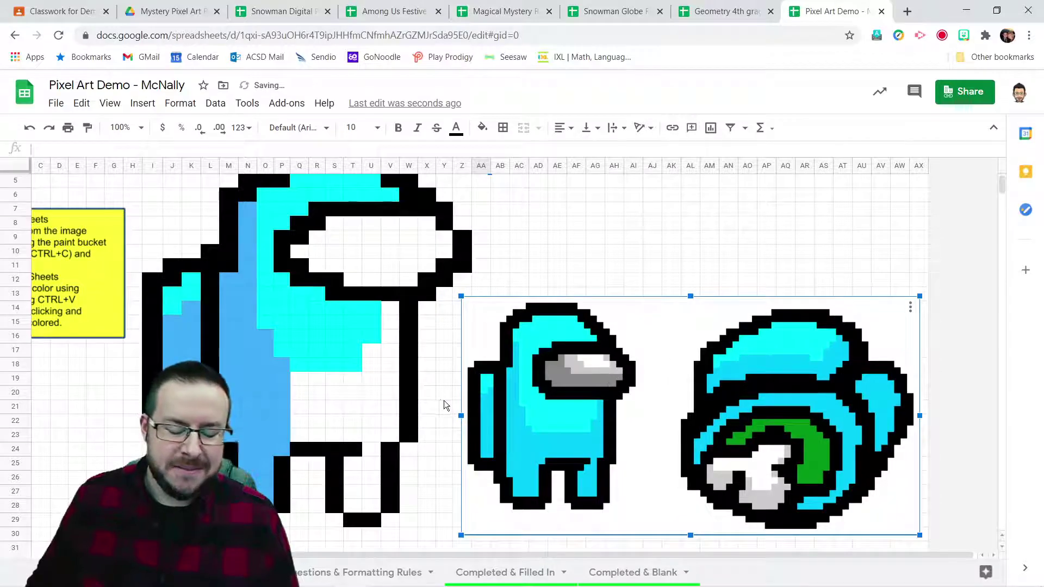
scroll(443, 405, up, 2)
mouse_move(485, 556)
mouse_down()
mouse_move(446, 554)
mouse_move(475, 553)
mouse_up()
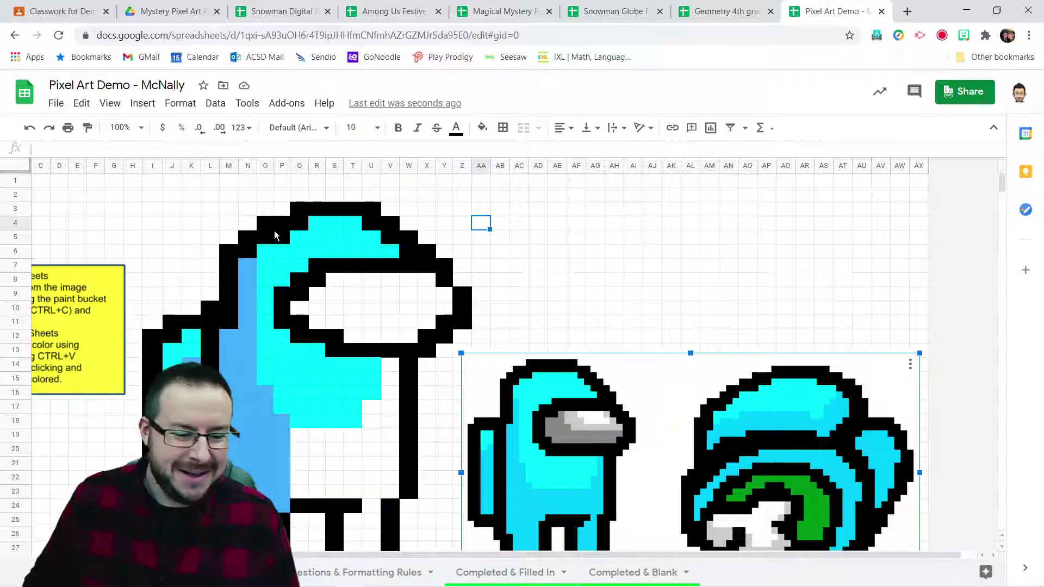
Step: Fill cell P3 black as the crewmate's top outline pixel
click(282, 210)
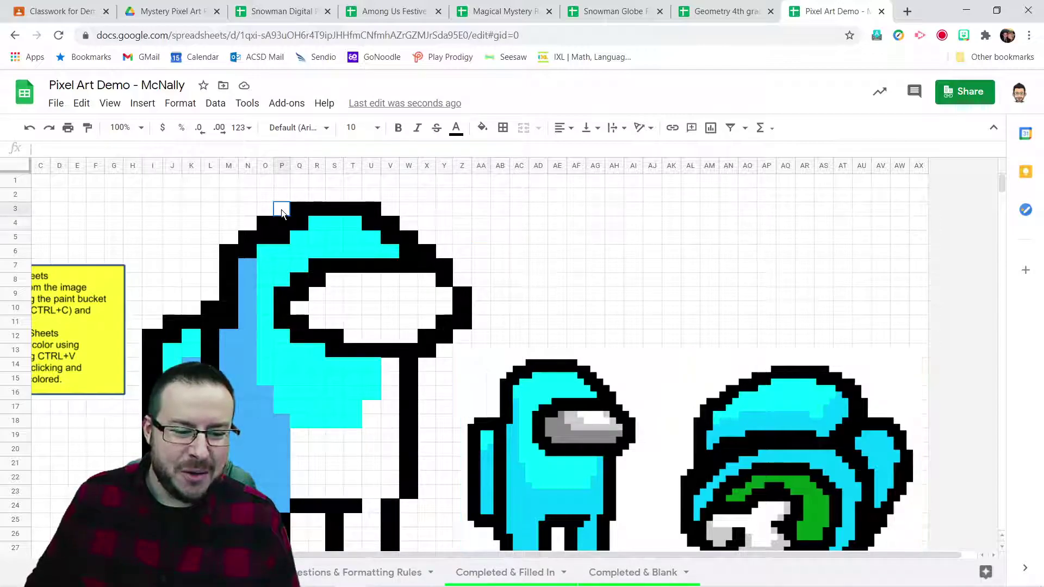
click(483, 130)
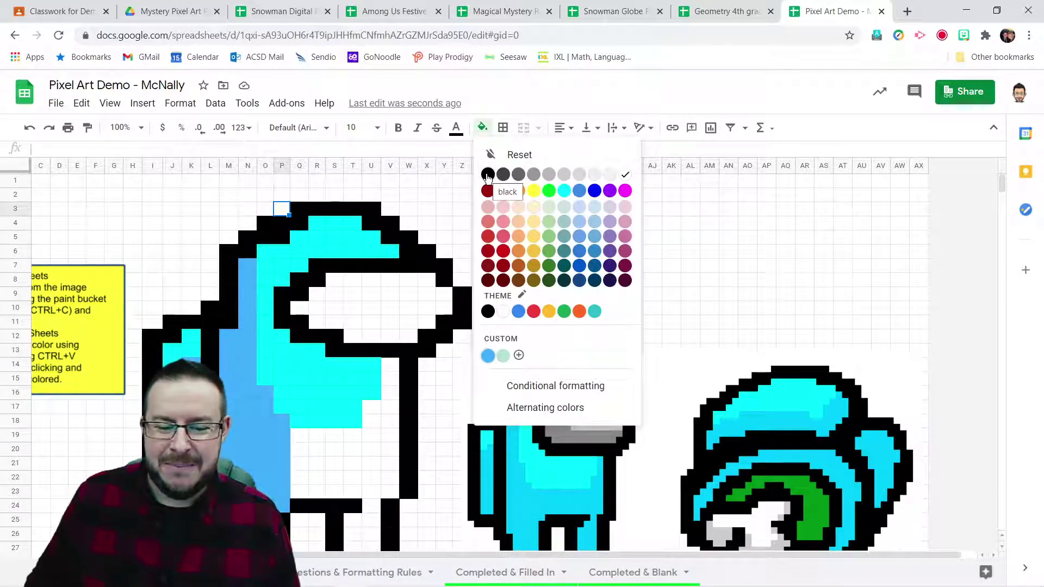
click(488, 175)
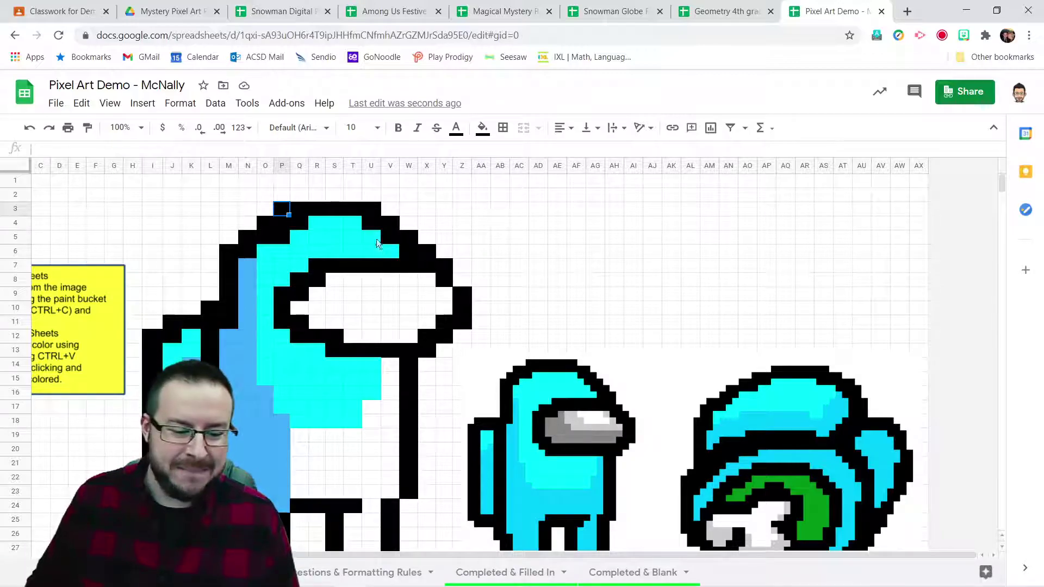
Step: Copy blue pixel P19 and paste it into white body cells down to Q23 and the lower body block
scroll(321, 224, down, 1)
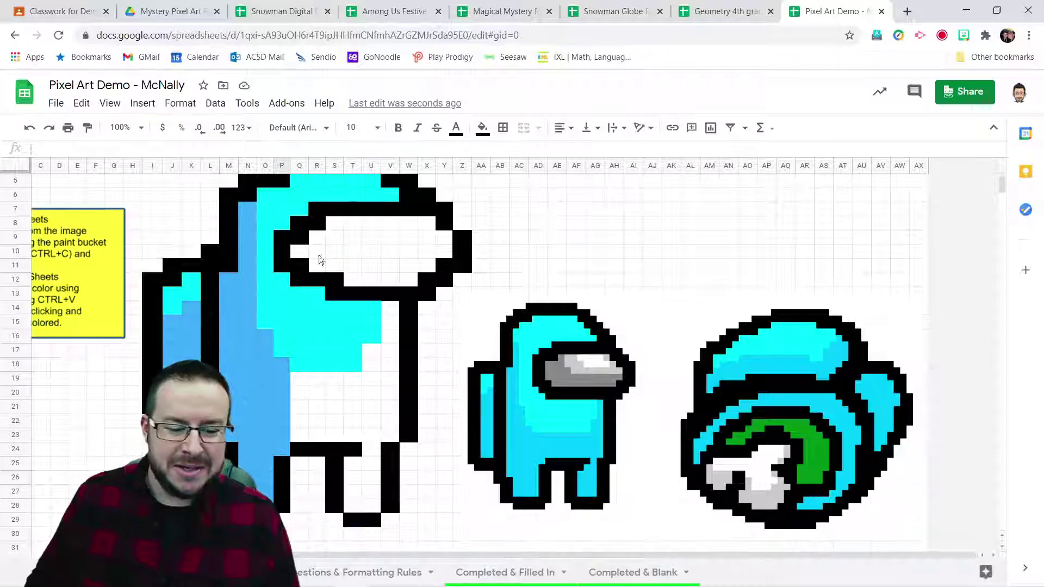
click(284, 378)
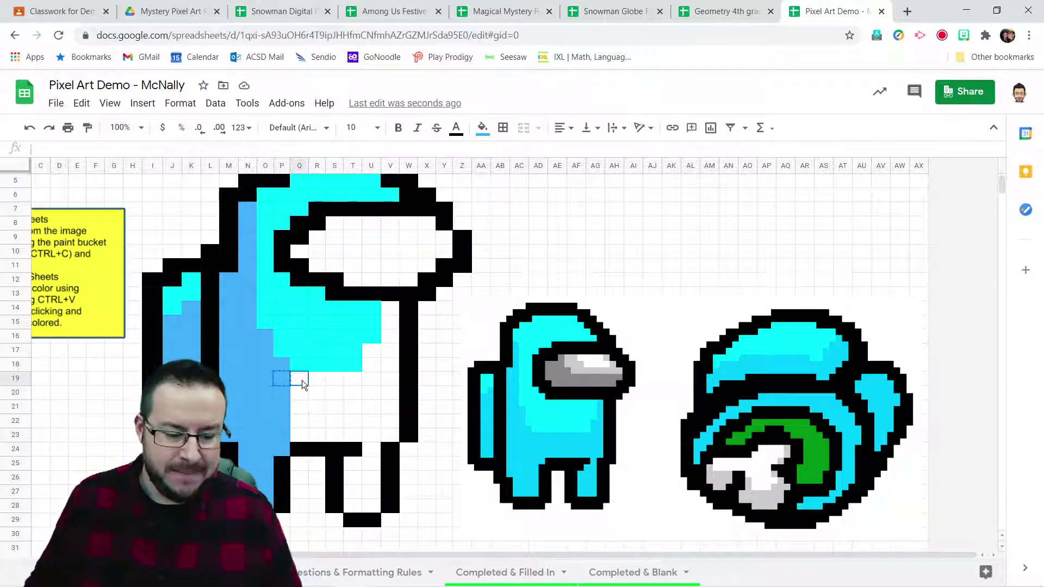
key(ctrl+v)
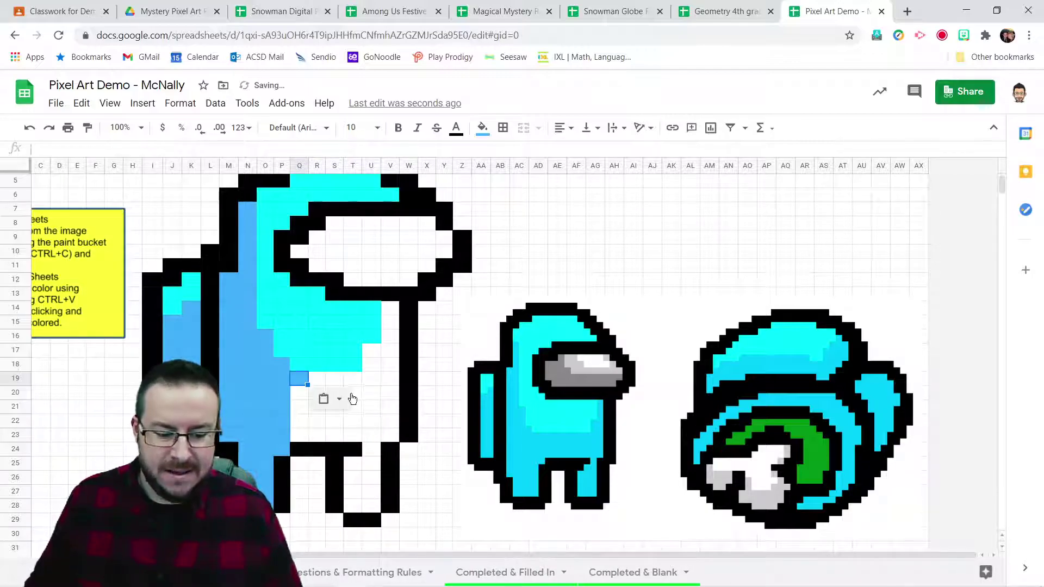
click(299, 394)
click(298, 405)
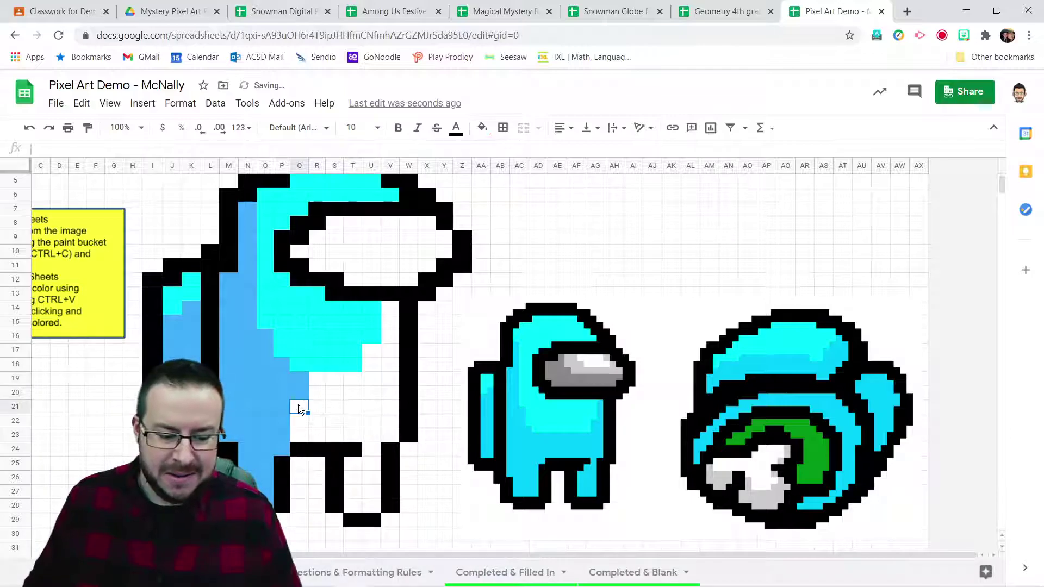
key(ctrl+v)
click(299, 419)
key(ctrl+v)
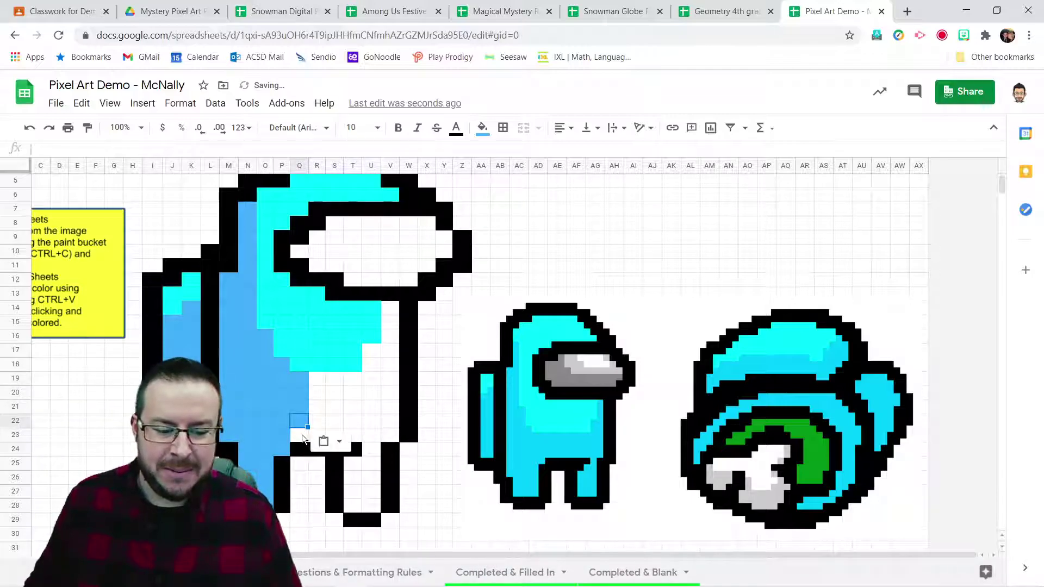
click(301, 435)
key(ctrl+v)
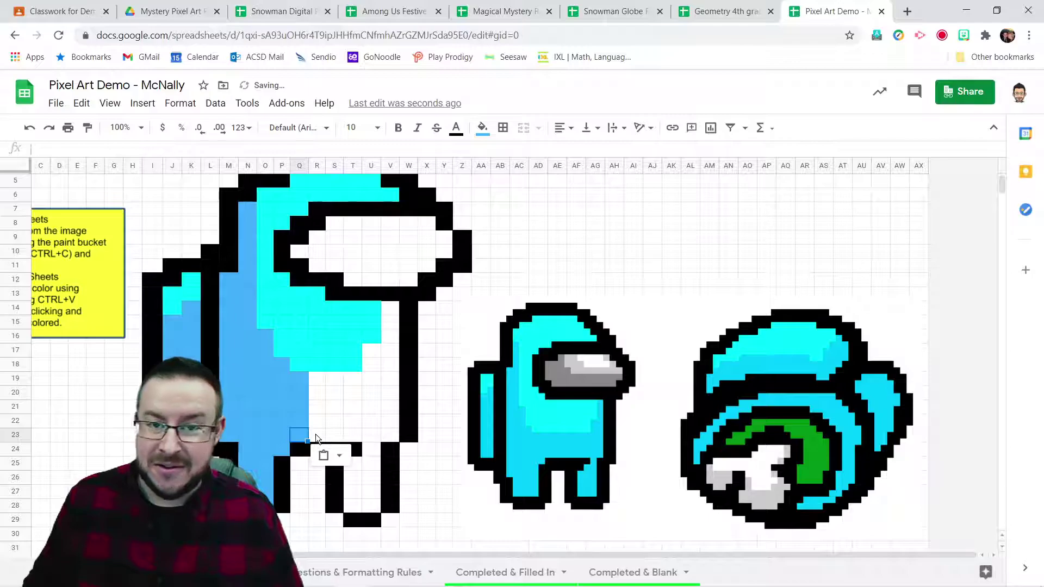
drag(317, 435, 387, 383)
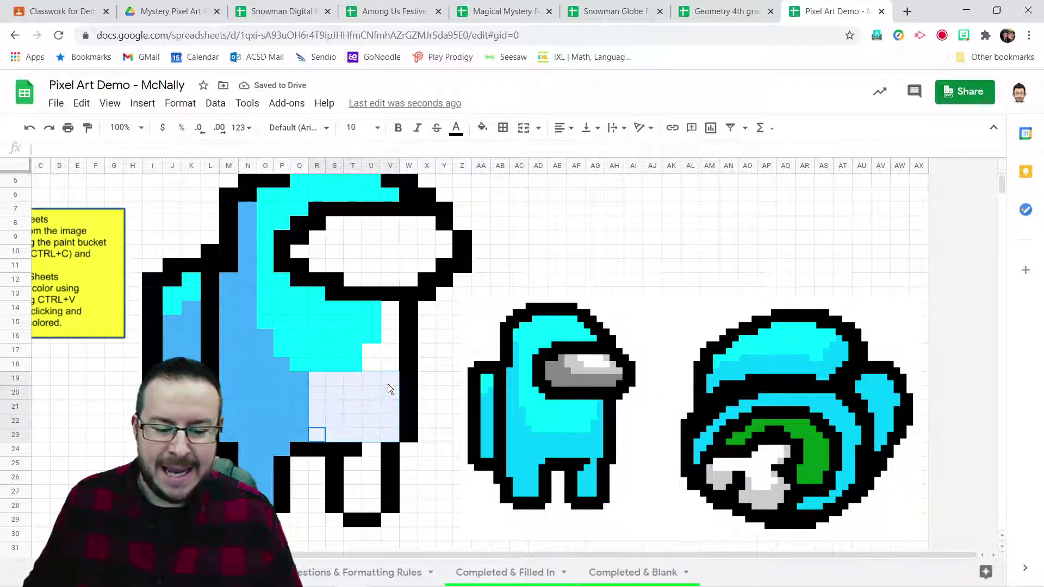
key(ctrl+v)
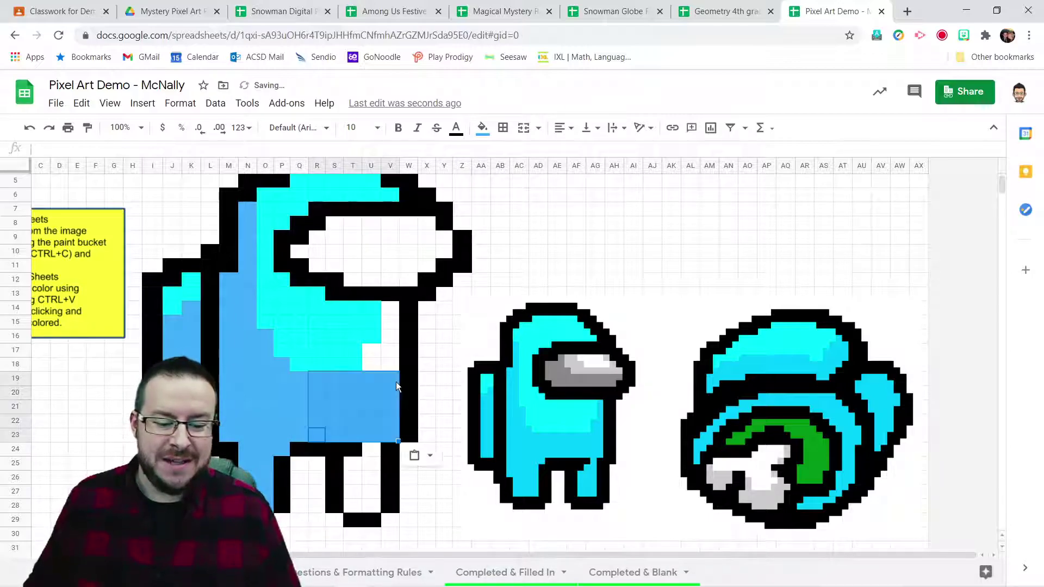
Step: Paste the blue into the upper body pixels and both white leg columns
drag(393, 365, 390, 307)
key(ctrl+v)
key(ctrl+v)
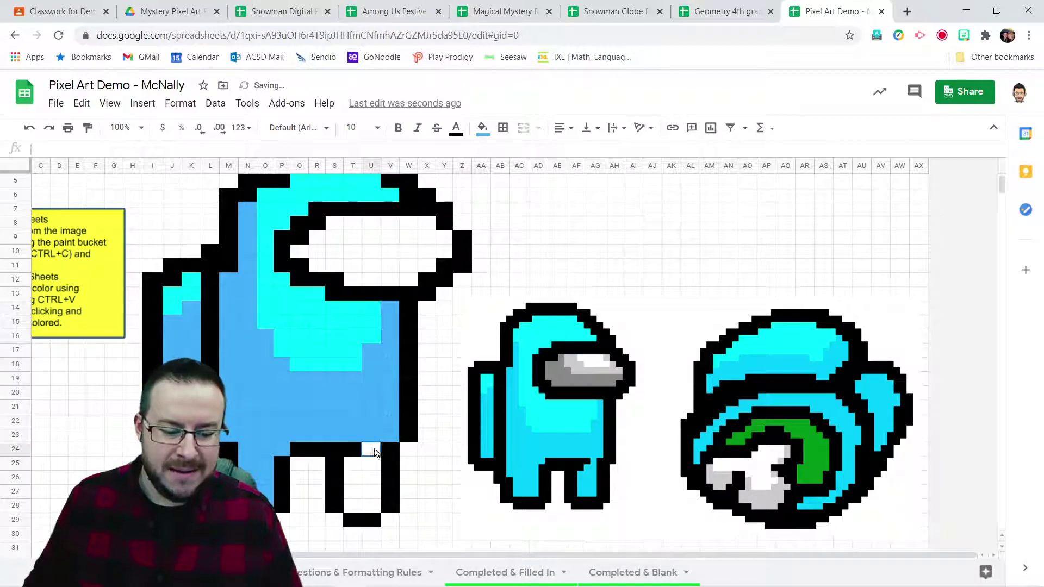
drag(374, 448, 354, 463)
key(ctrl+v)
click(354, 500)
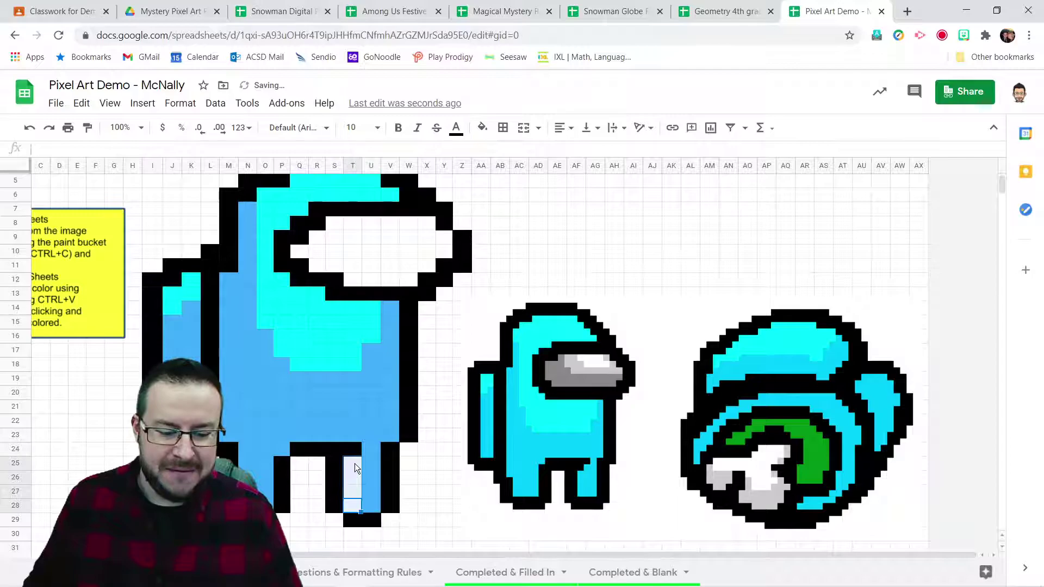
key(ctrl+v)
click(377, 379)
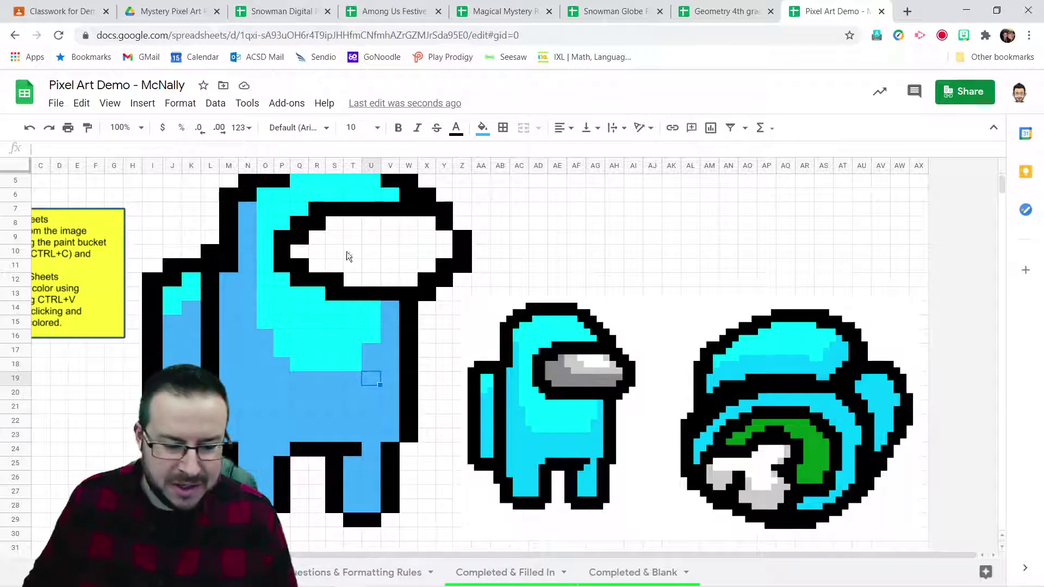
scroll(279, 351, up, 1)
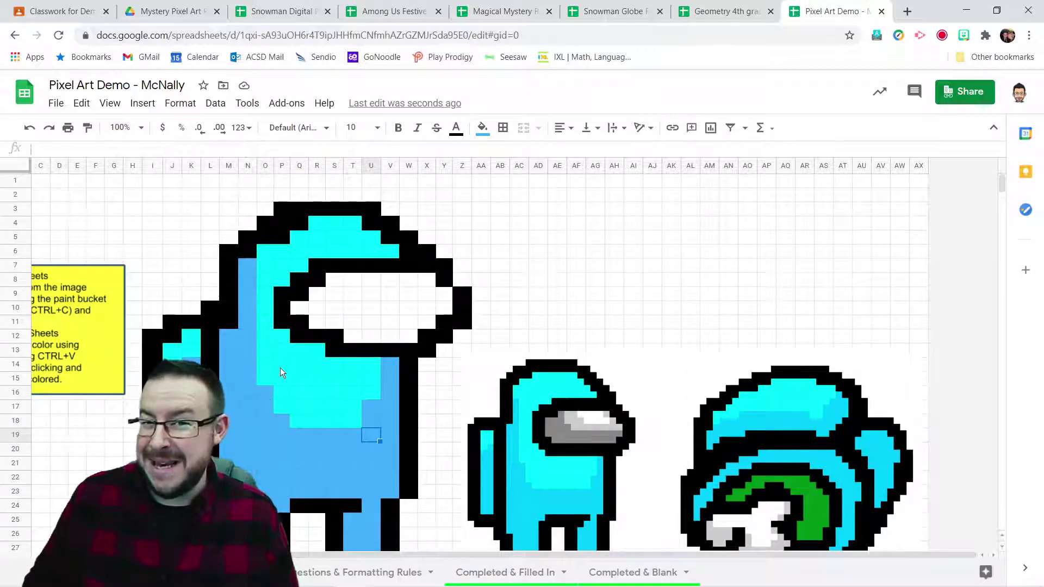
scroll(249, 389, down, 1)
scroll(249, 387, up, 1)
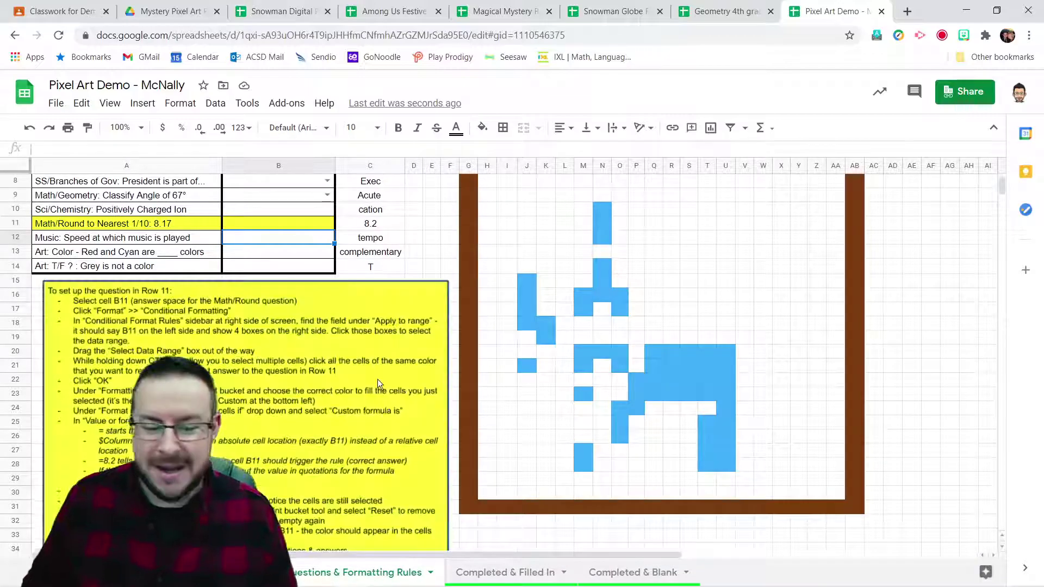
Step: Check answer cell B6's dropdown of adjective, noun or verb, closing it without a choice
scroll(439, 361, up, 3)
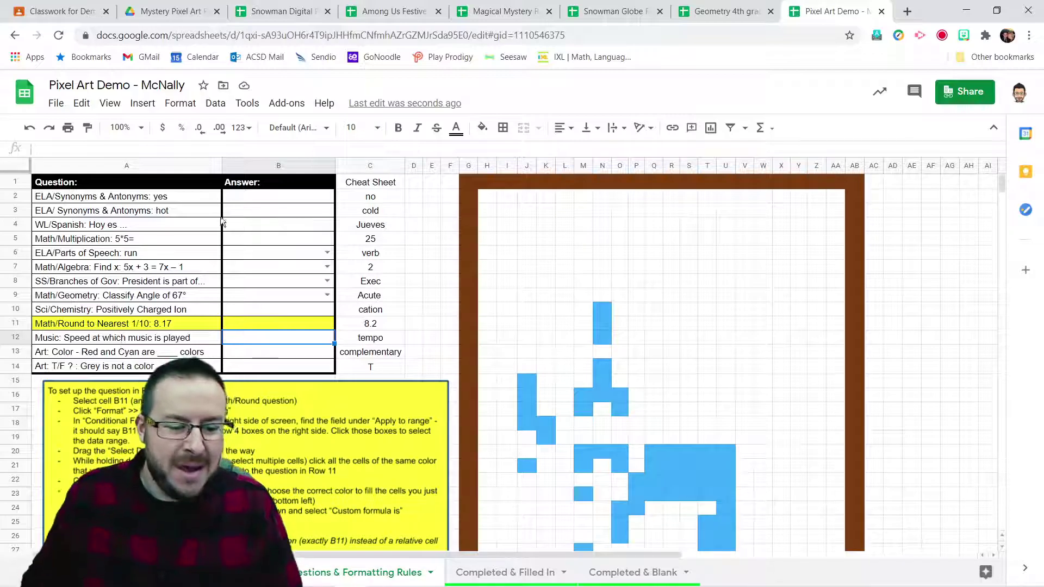
click(327, 254)
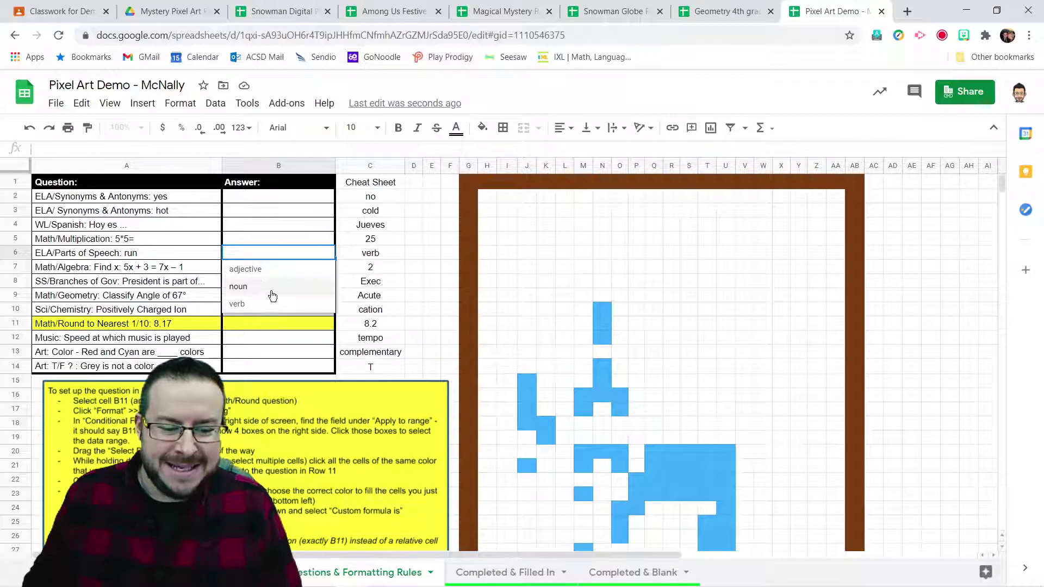
click(288, 236)
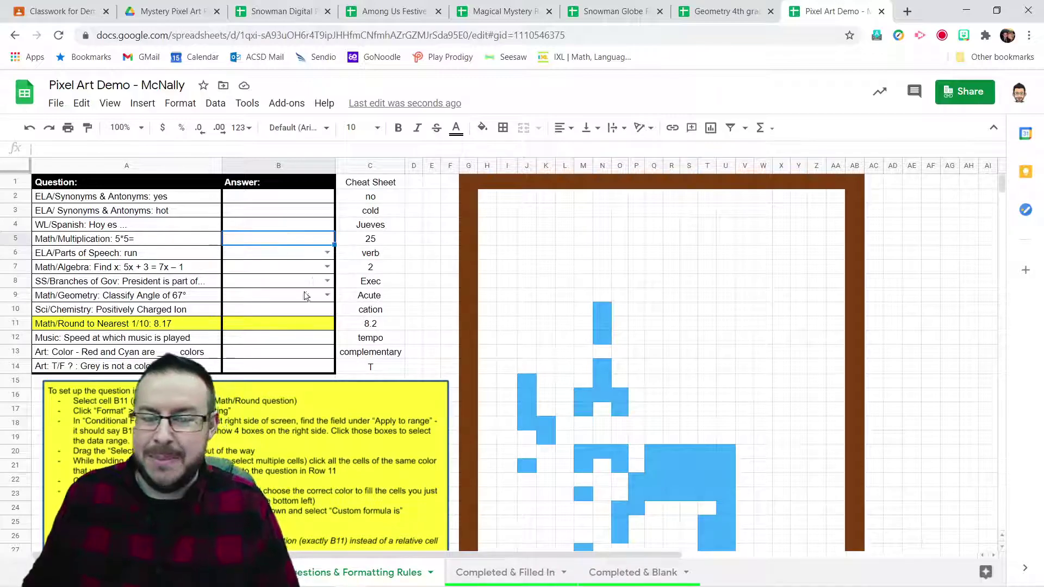
click(273, 193)
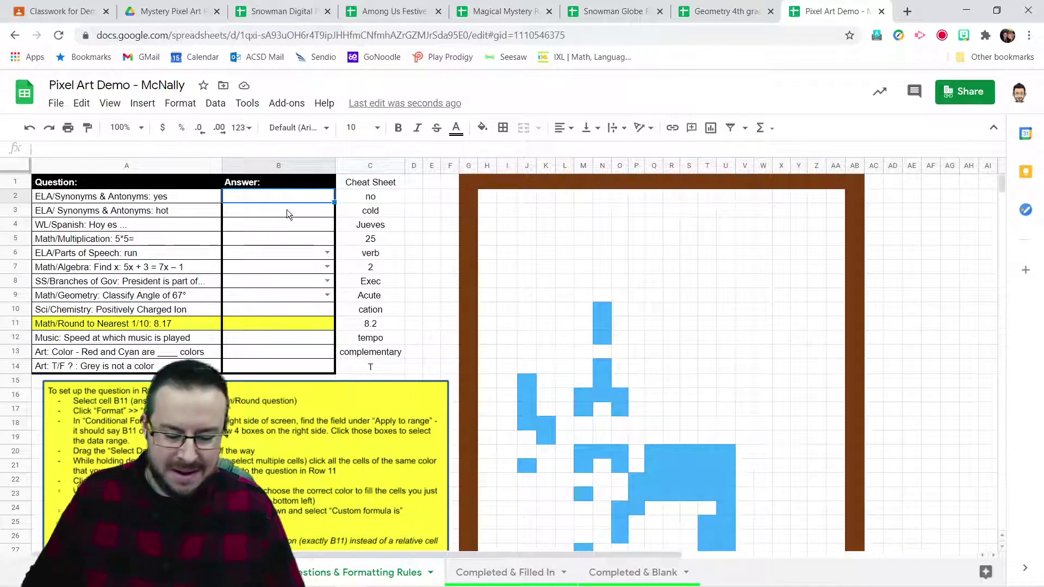
text(ni)
key(BackSpace)
text(o)
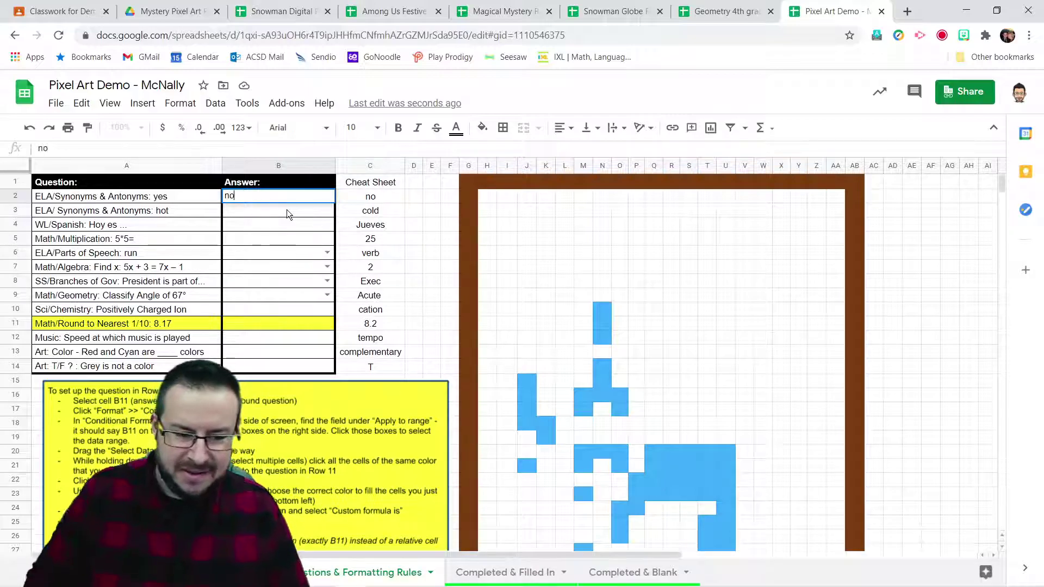
key(Return)
text(cold)
key(Return)
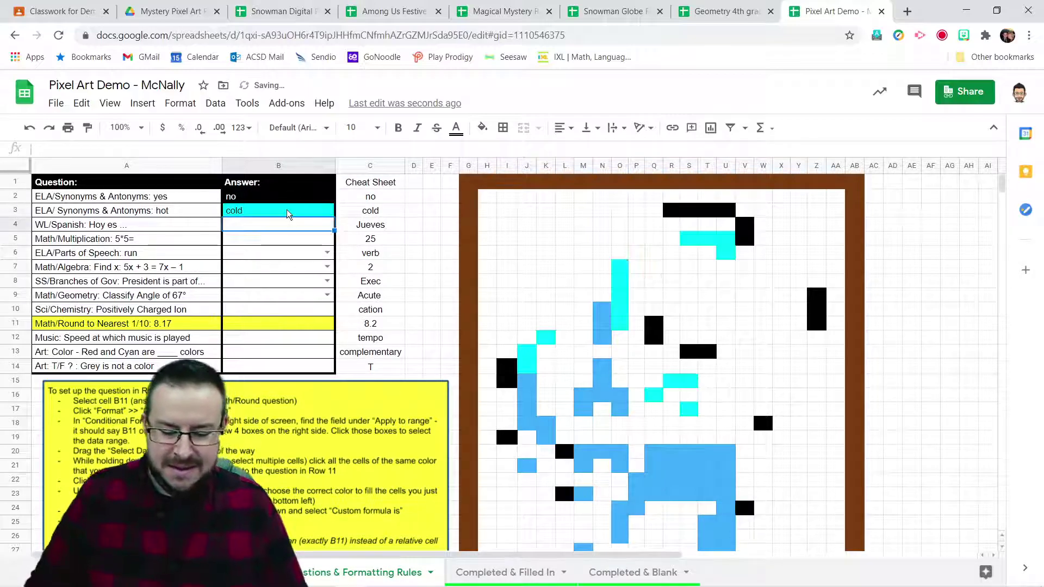
text(Jueves)
key(Return)
text(25)
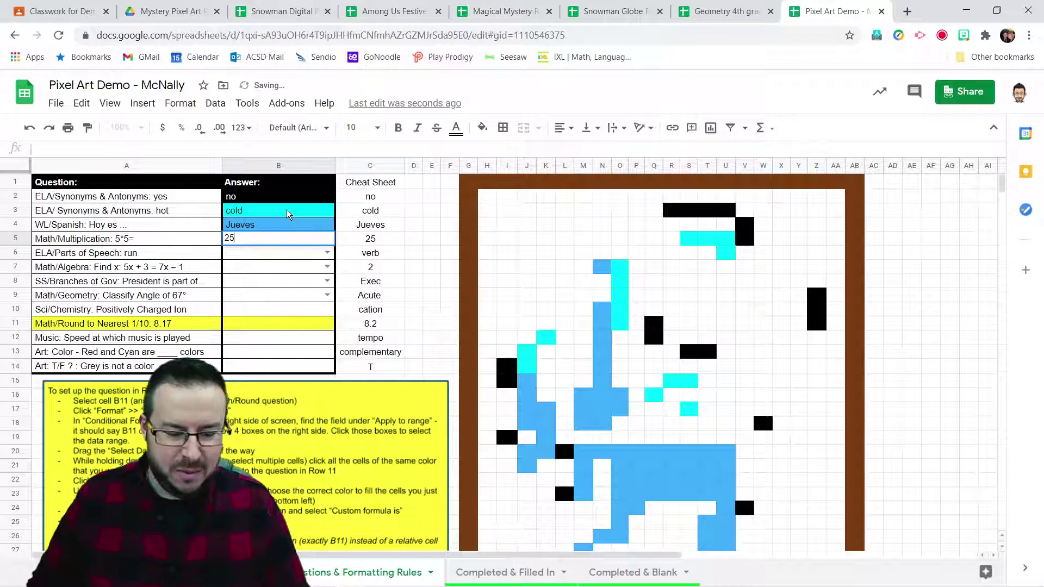
key(Return)
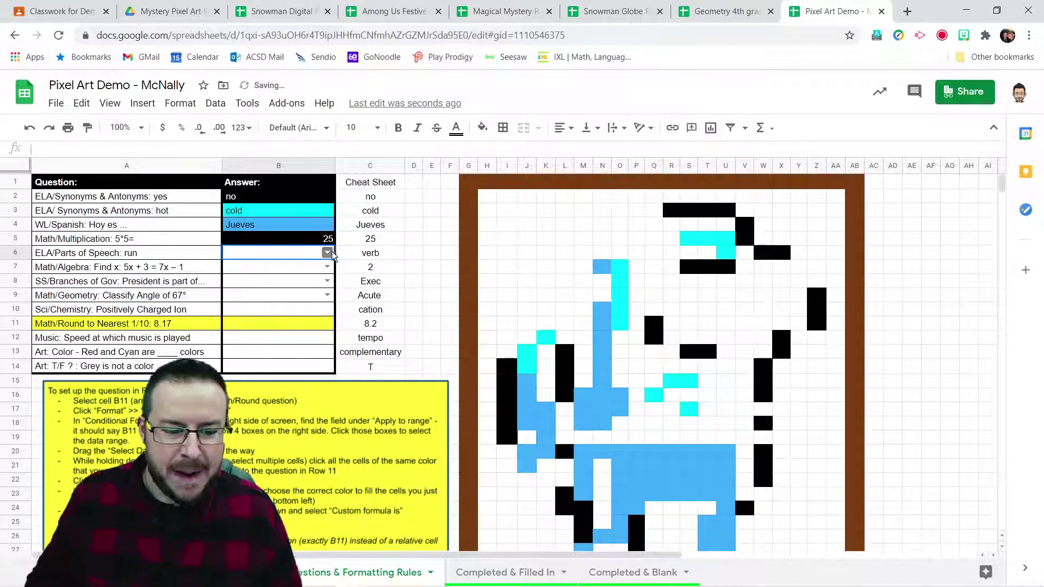
click(328, 254)
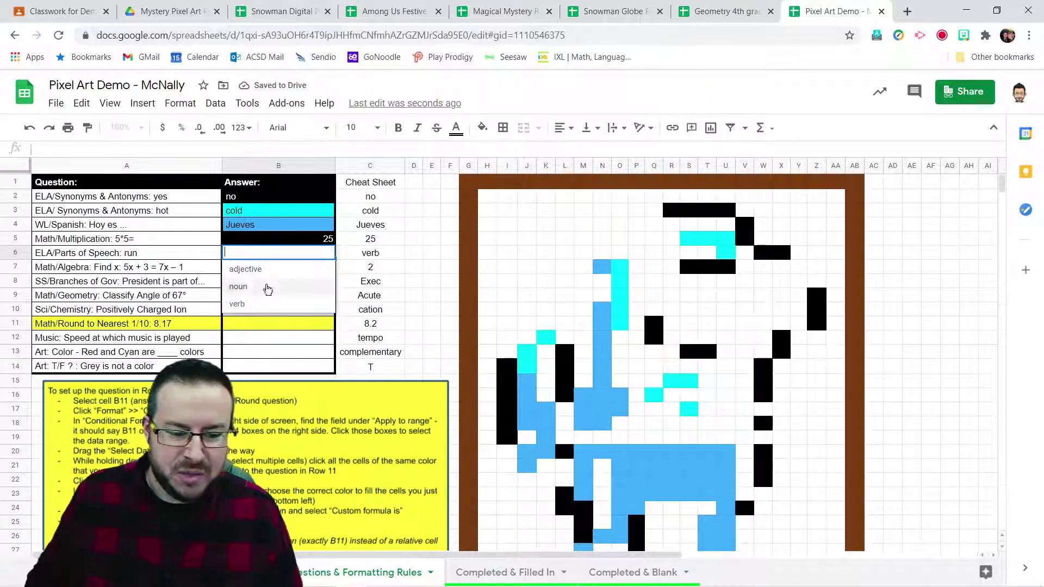
click(260, 303)
click(327, 267)
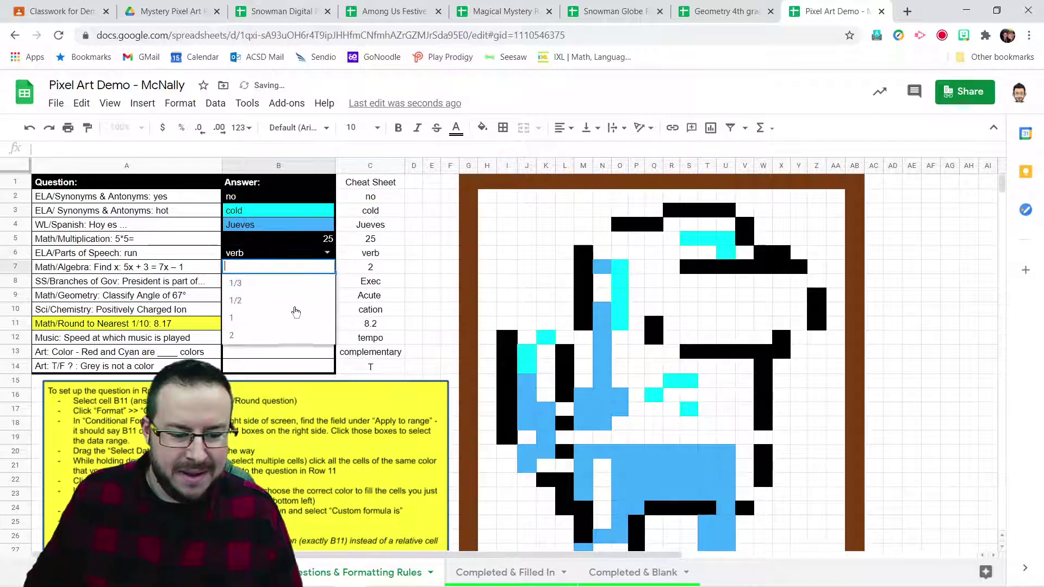
click(274, 321)
click(328, 280)
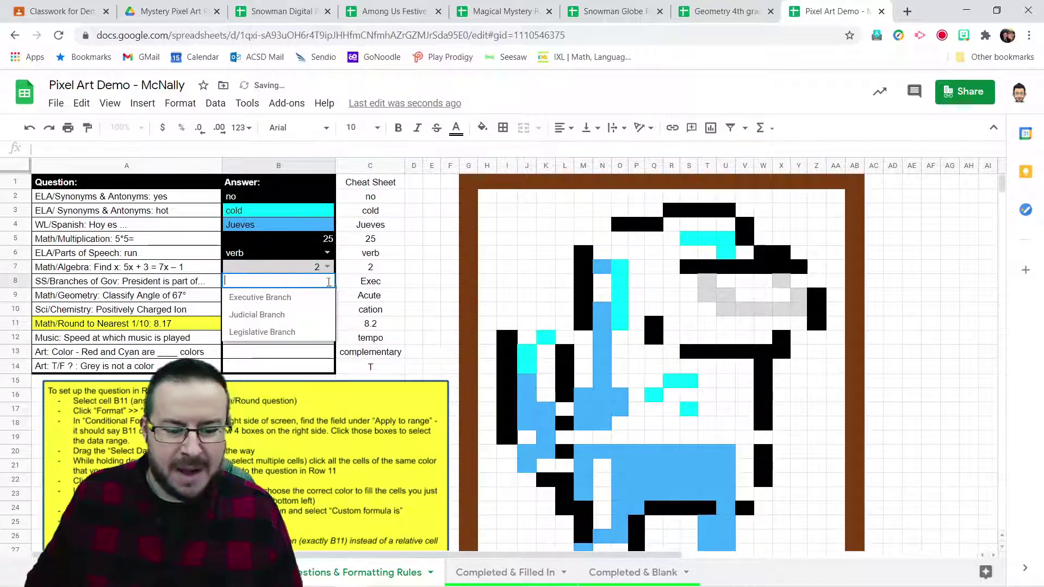
click(258, 296)
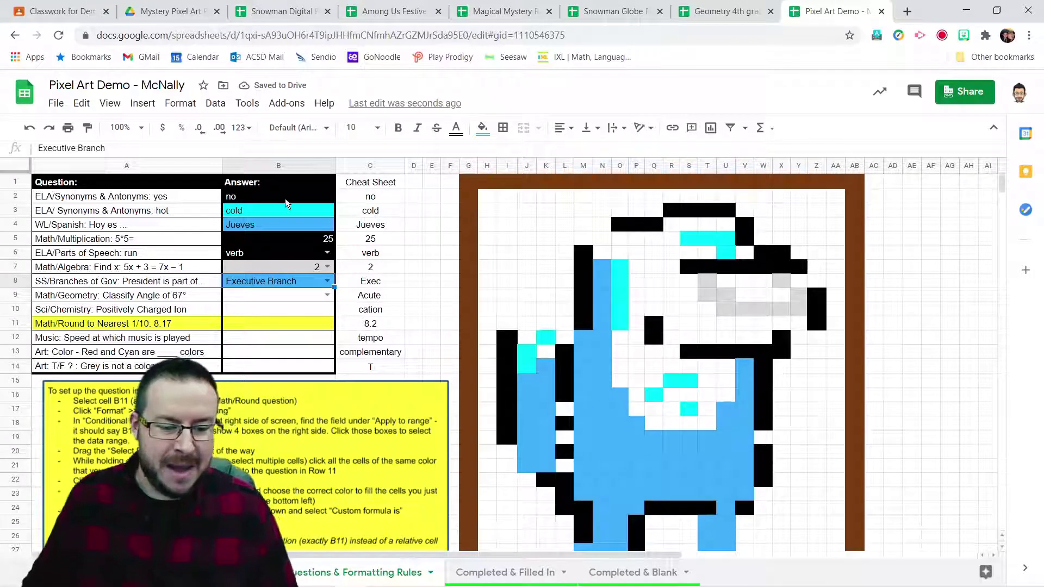
drag(286, 210, 285, 201)
key(Delete)
key(Down)
key(Delete)
key(Down)
key(Delete)
key(Down)
key(Delete)
key(Down)
key(Delete)
key(Down)
key(Delete)
key(Down)
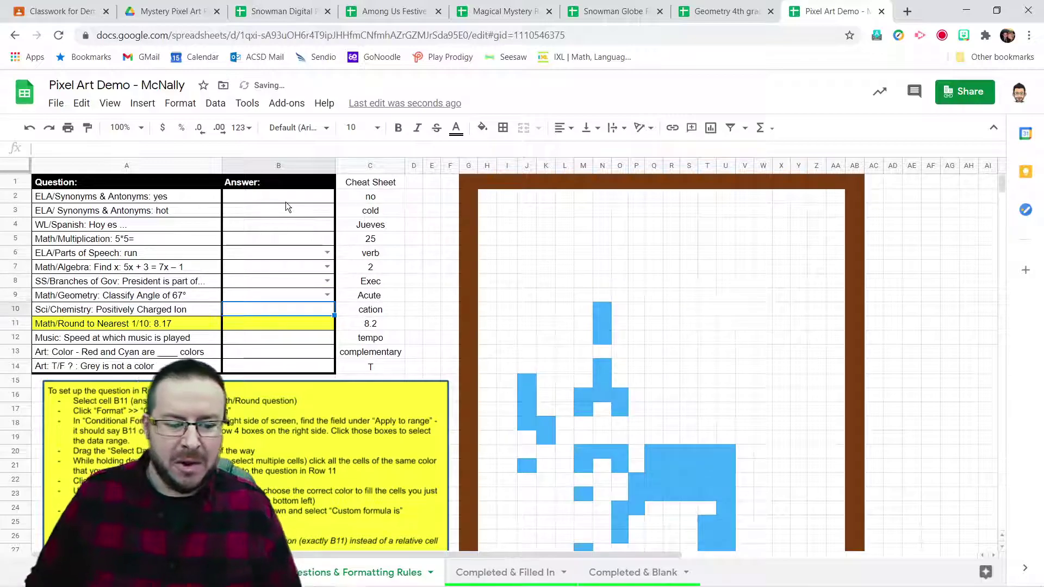
Step: Check the 8.2 cheat-sheet answer, then start a conditional formatting rule on answer cell B11
key(Down)
key(Down)
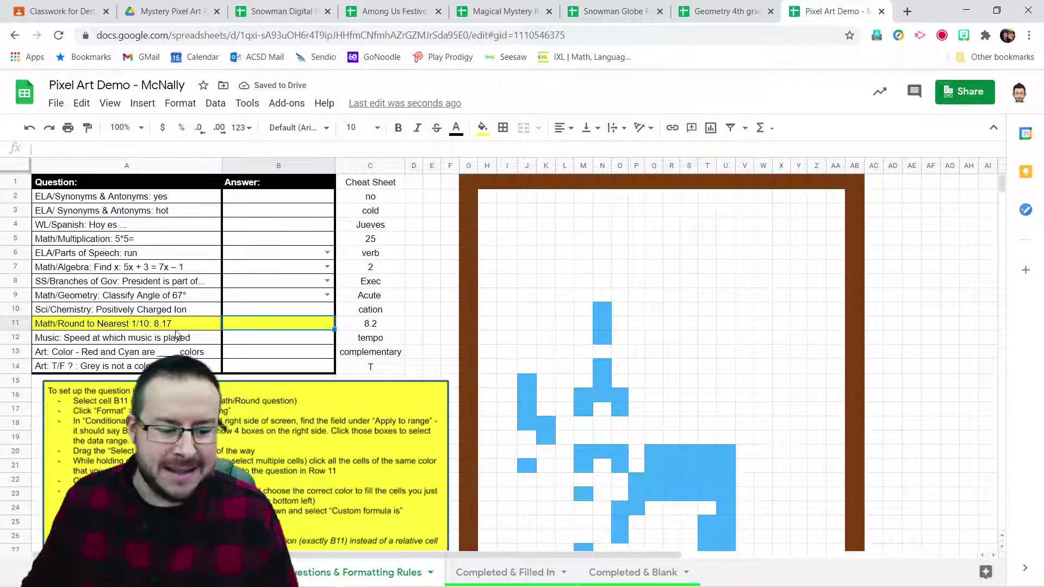
click(363, 325)
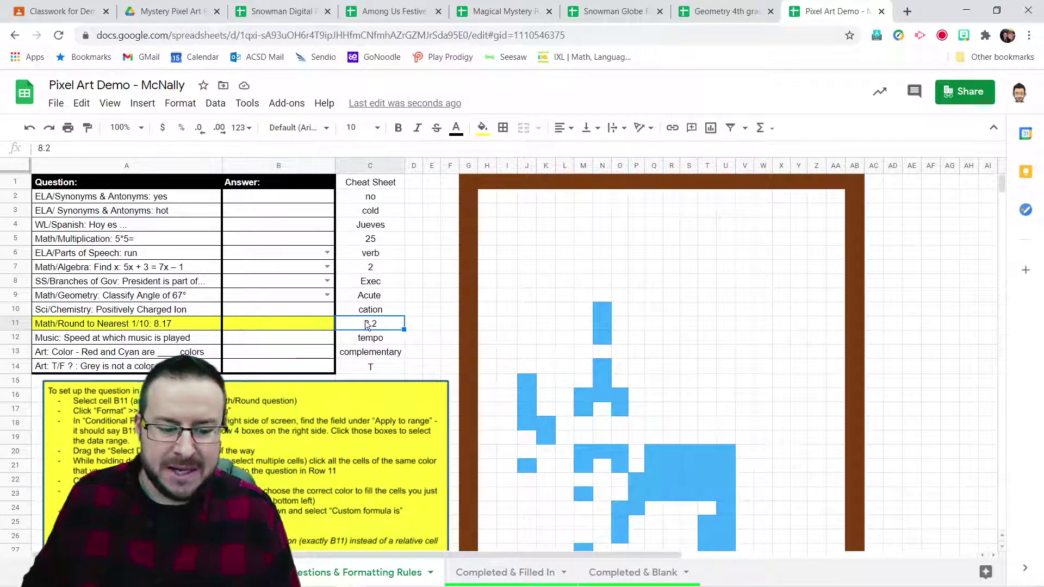
click(301, 323)
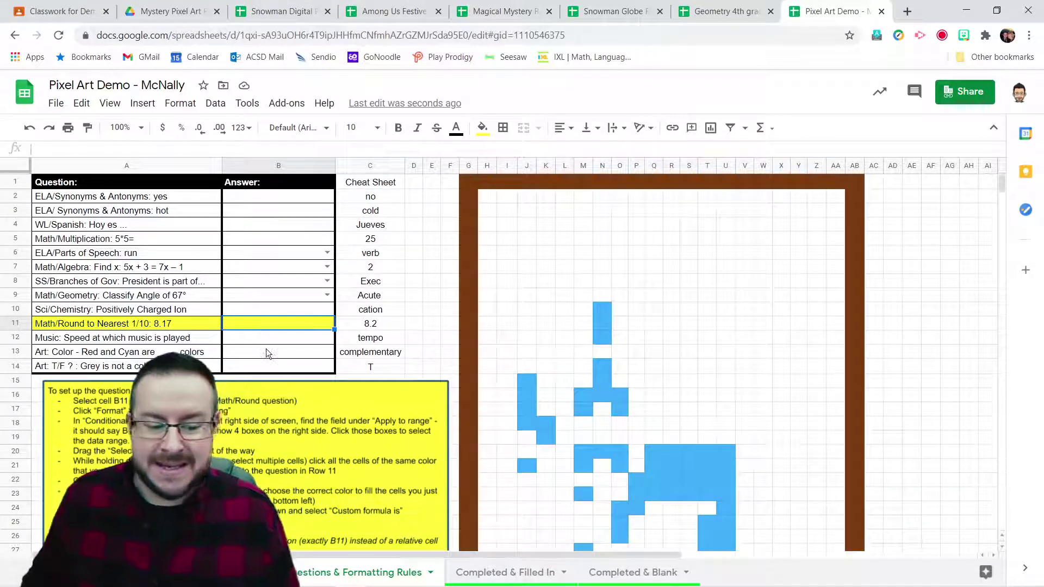
click(180, 102)
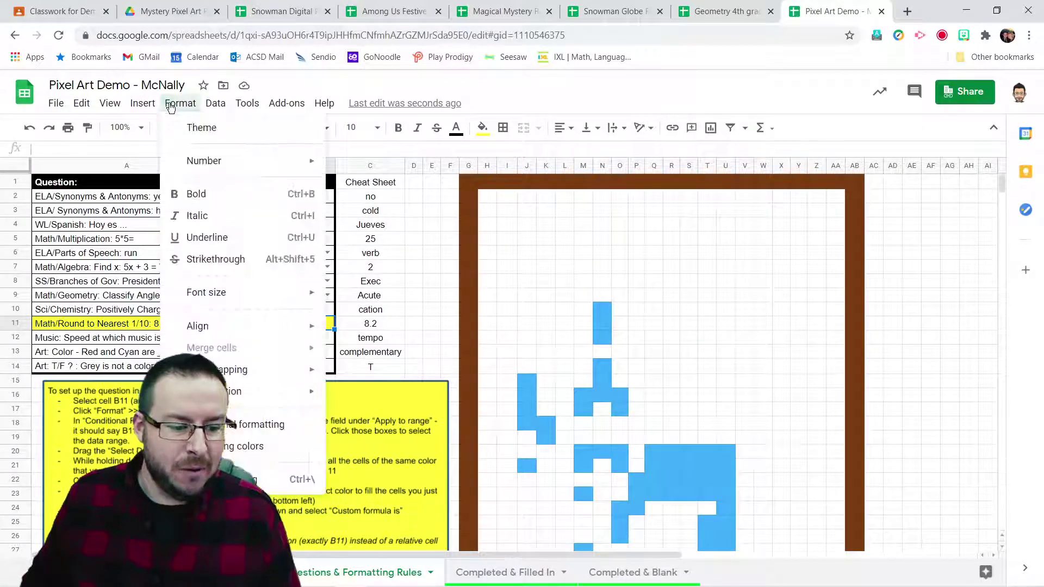
click(253, 427)
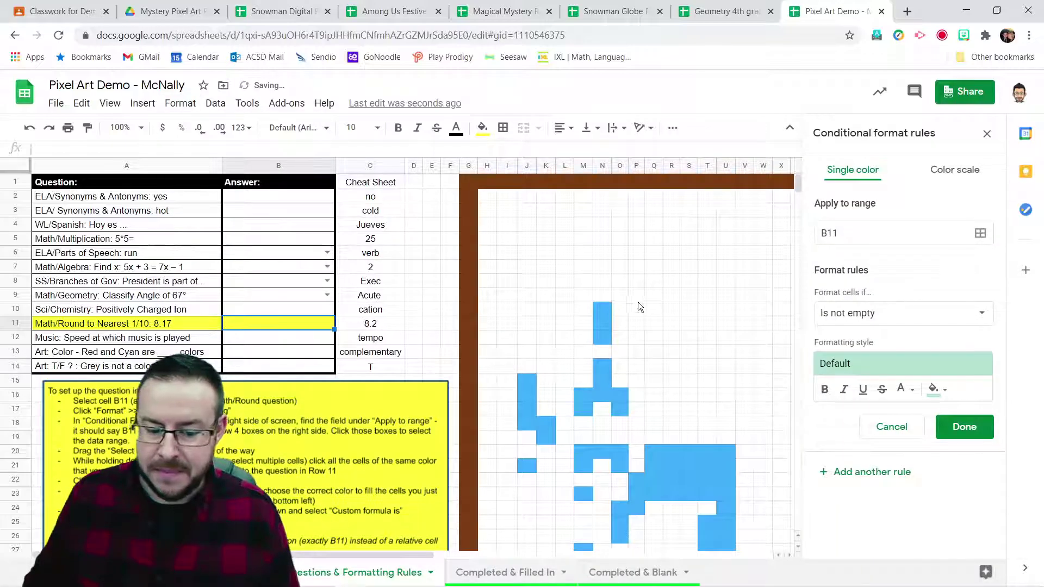
scroll(728, 271, down, 1)
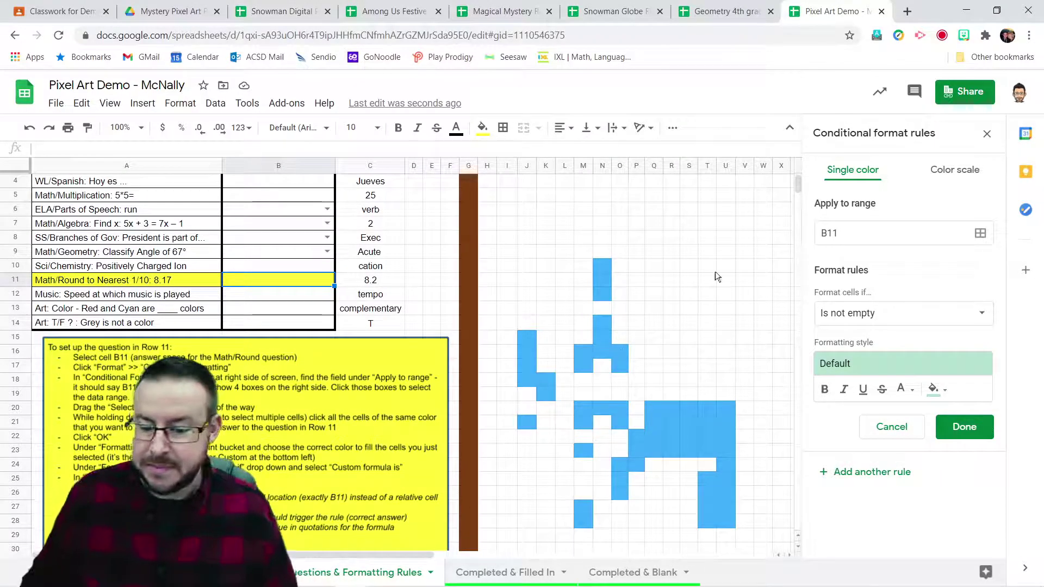
Step: Add the upper crewmate pixels N10:N12, N14:N16, M16:M17 and column J cells to the rule's range
click(979, 234)
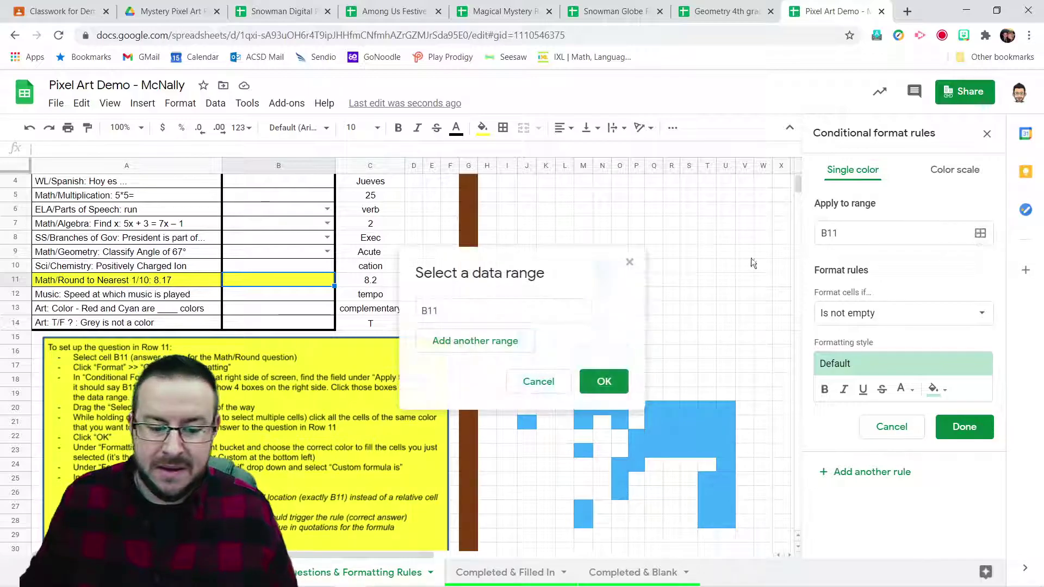
drag(562, 271, 253, 110)
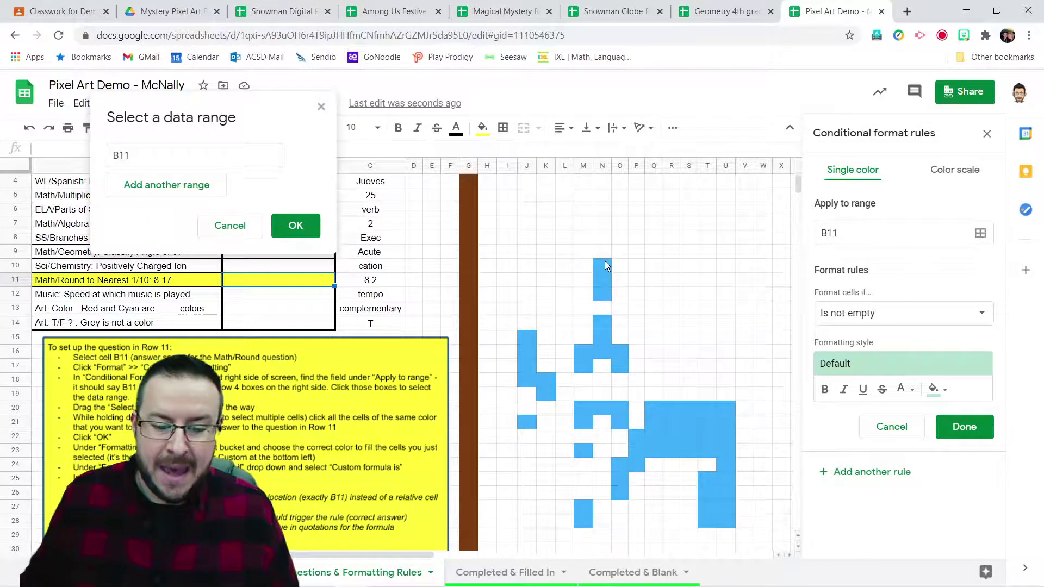
drag(605, 264, 620, 351)
ctrl+click(604, 352)
ctrl+click(584, 352)
ctrl+click(586, 364)
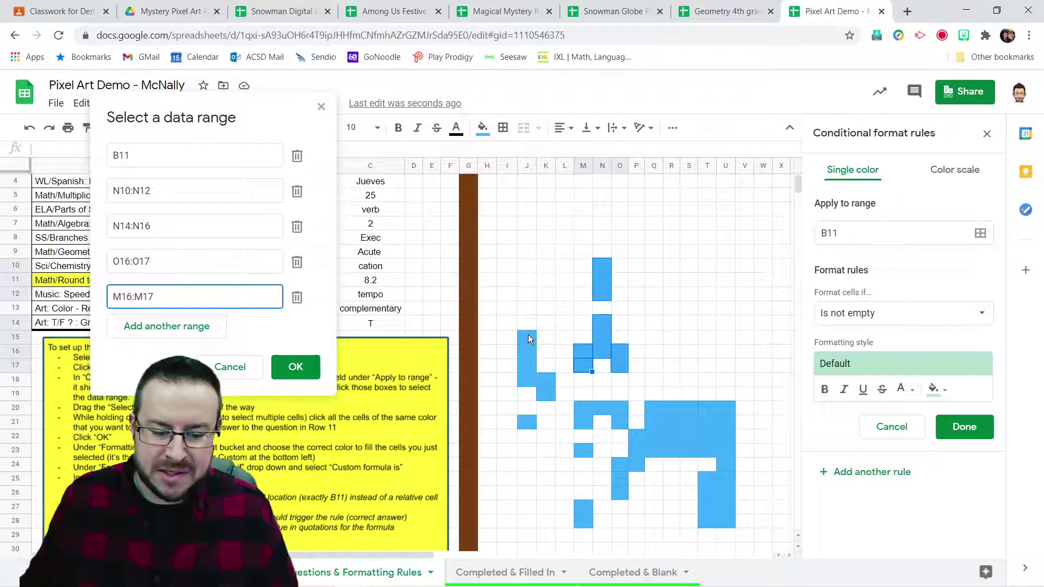
drag(530, 339, 552, 394)
ctrl+click(524, 421)
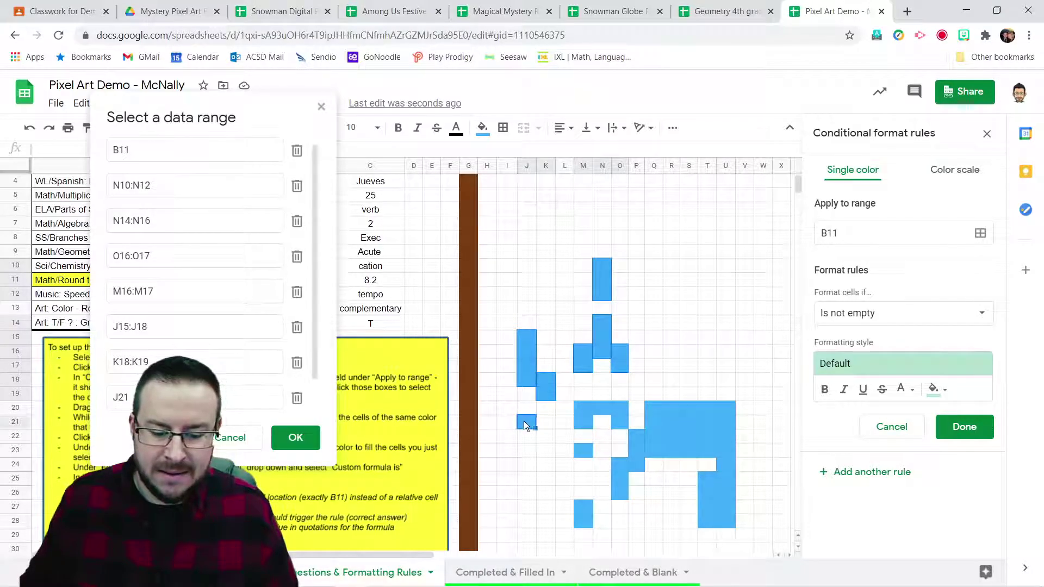
Step: Add the lower pixels M20:M21, N20:O20, Q20:T23, U24 and T25 downward, then confirm the range
drag(585, 424, 620, 409)
ctrl+click(617, 422)
ctrl+click(585, 451)
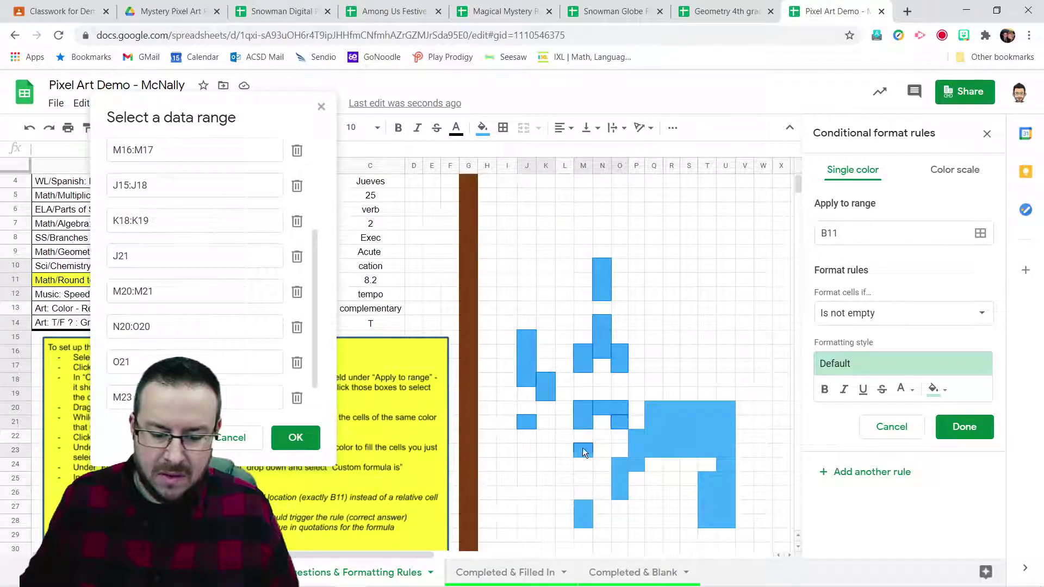
drag(582, 523, 657, 443)
drag(700, 402, 722, 412)
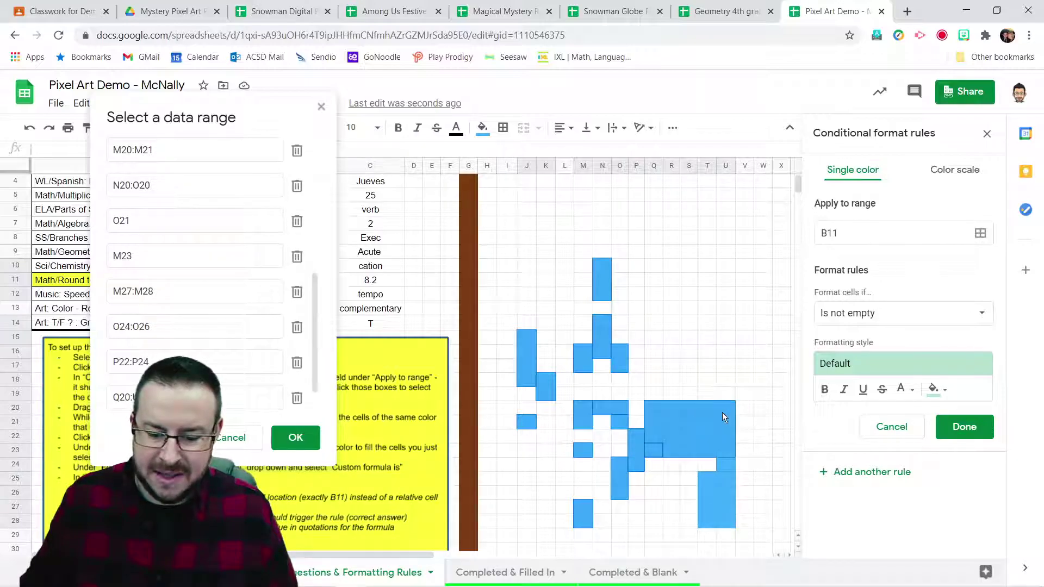
click(727, 465)
drag(726, 478, 712, 522)
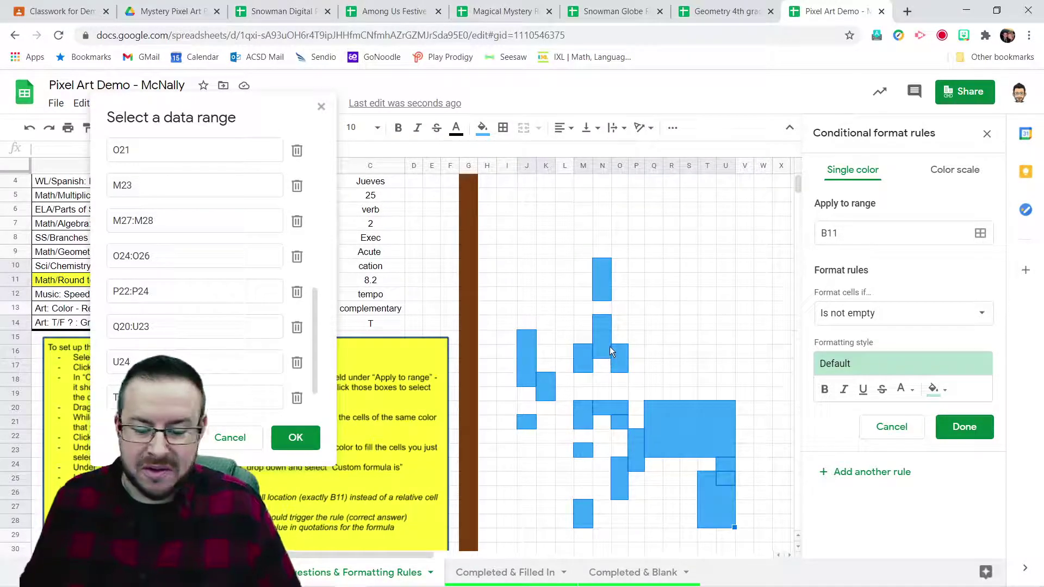
click(295, 439)
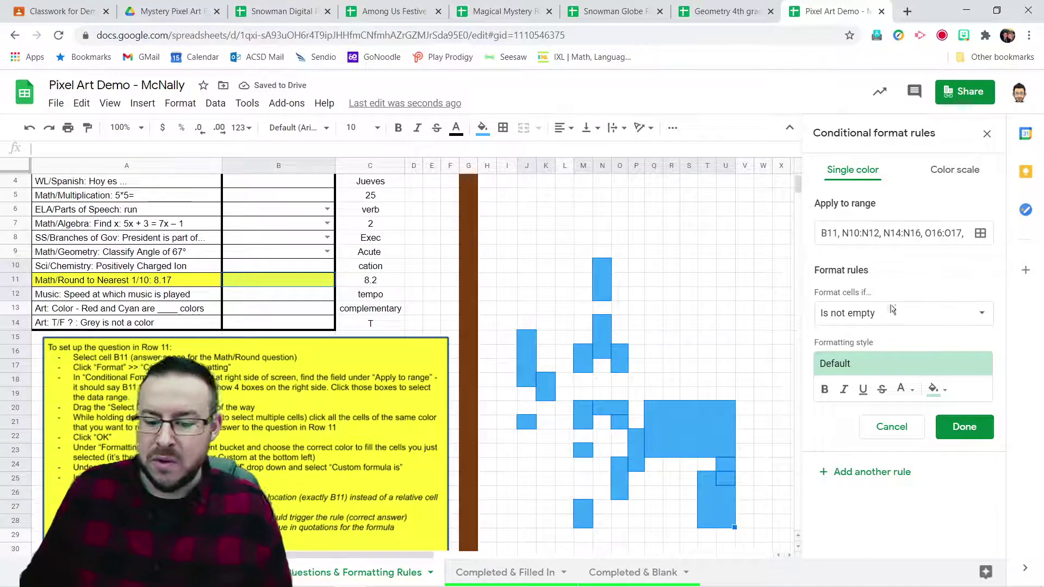
Step: Change the rule condition to Custom formula is with =$B$11=8.2
click(919, 313)
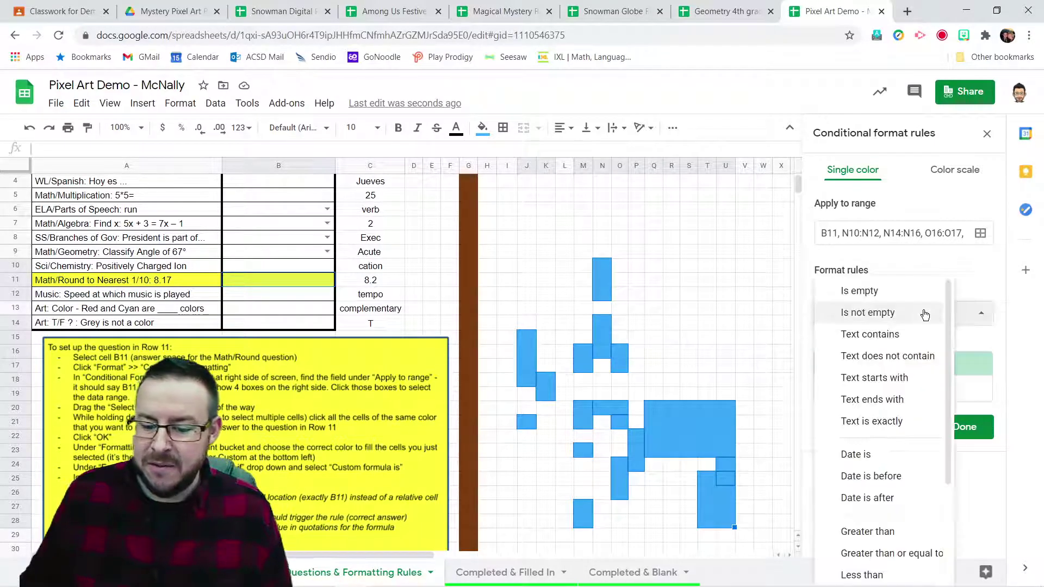
scroll(901, 338, down, 3)
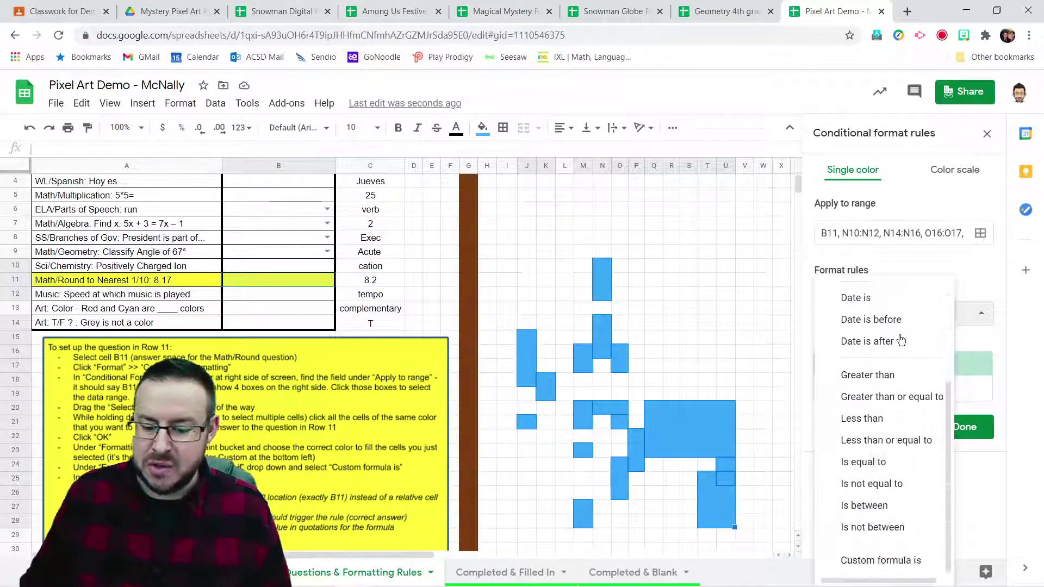
click(874, 563)
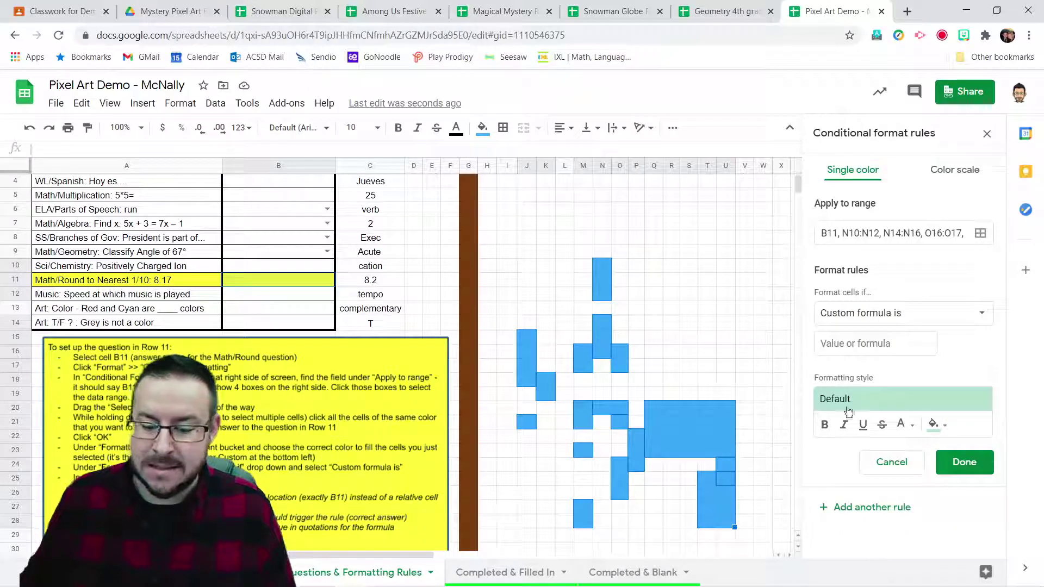
click(864, 341)
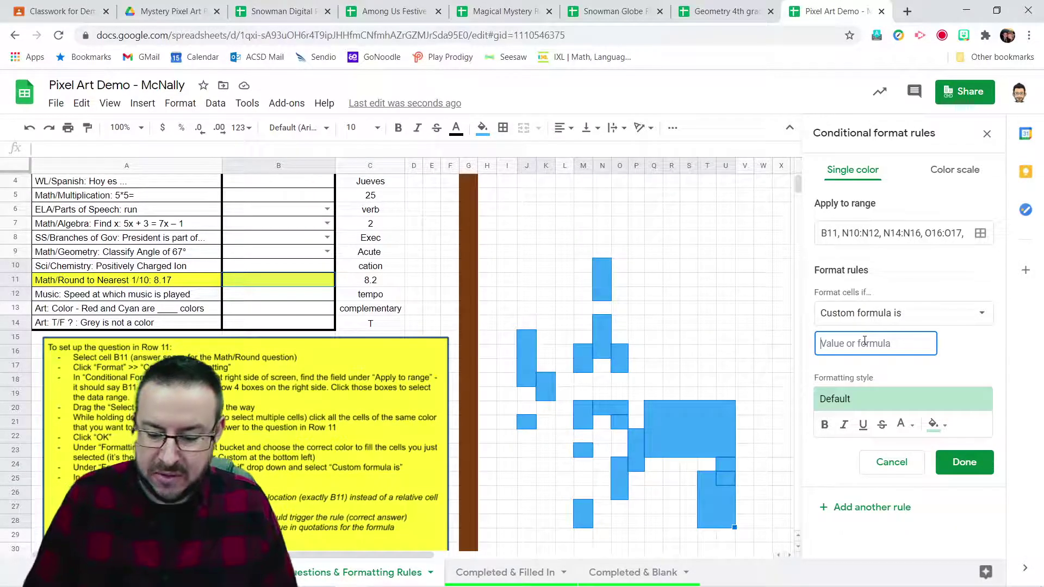
text(=)
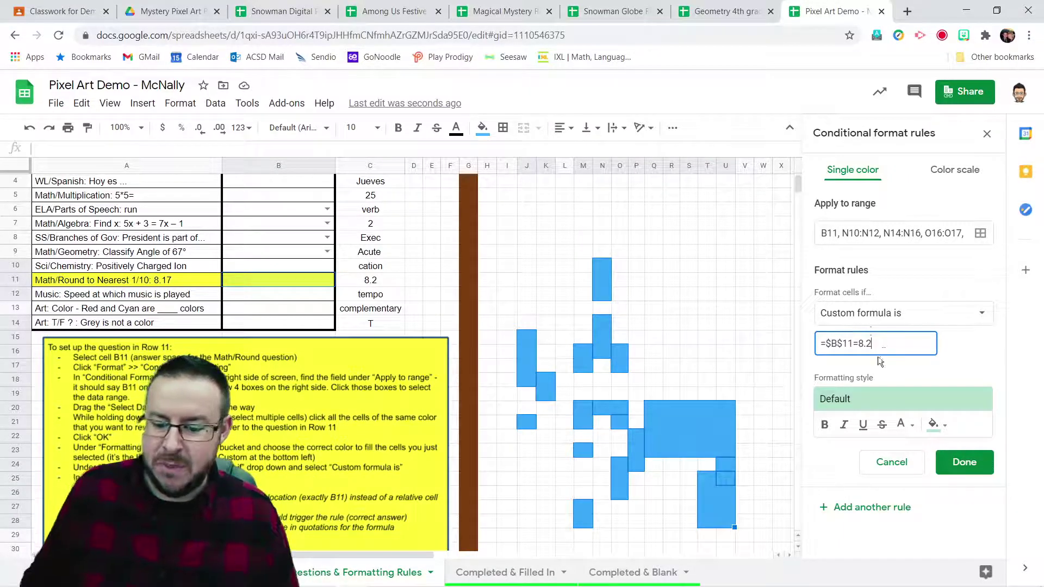
Step: Give the rule the custom blue fill colour and save it
click(946, 428)
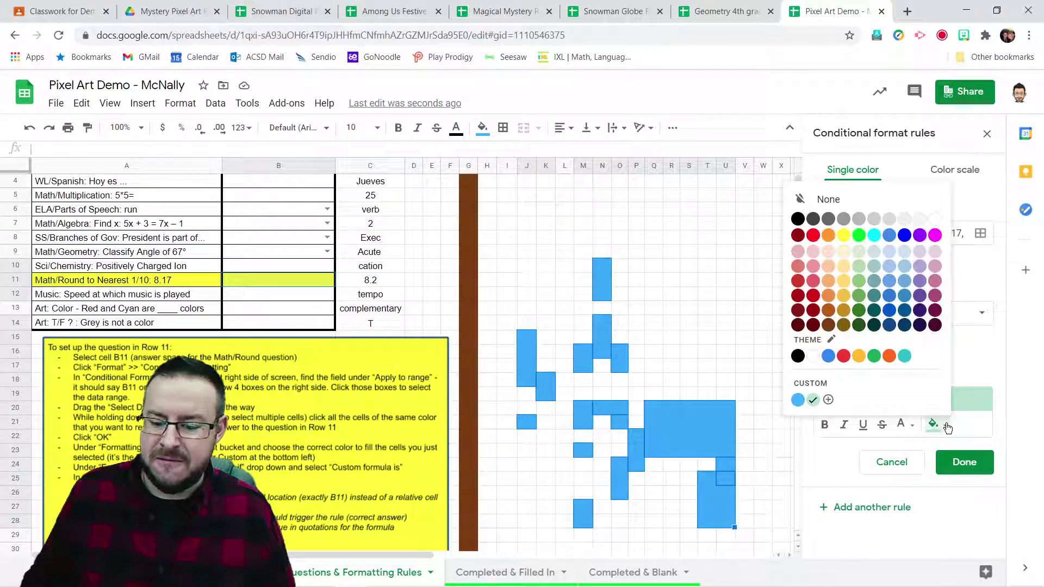
click(797, 401)
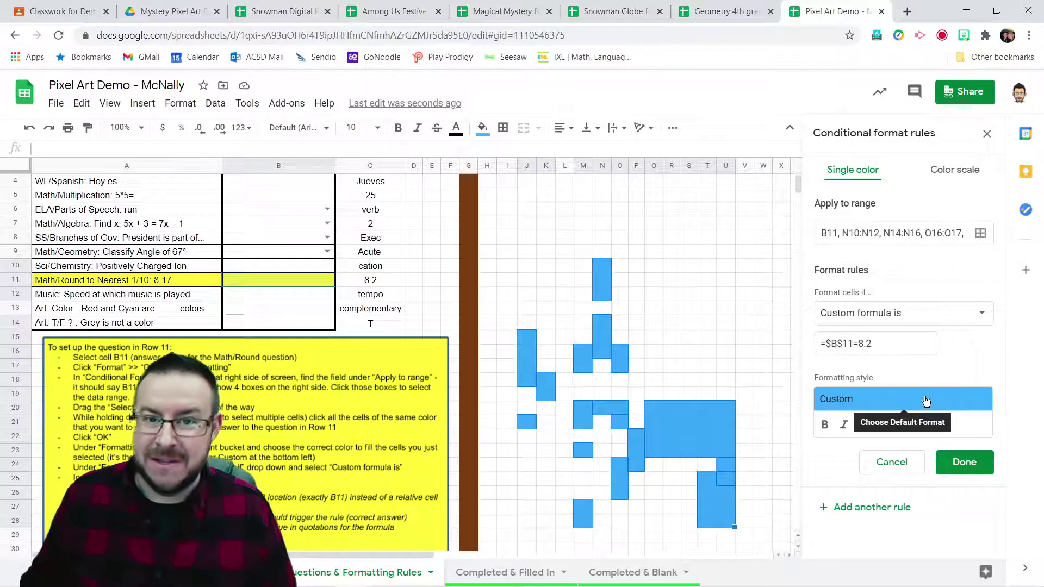
click(972, 465)
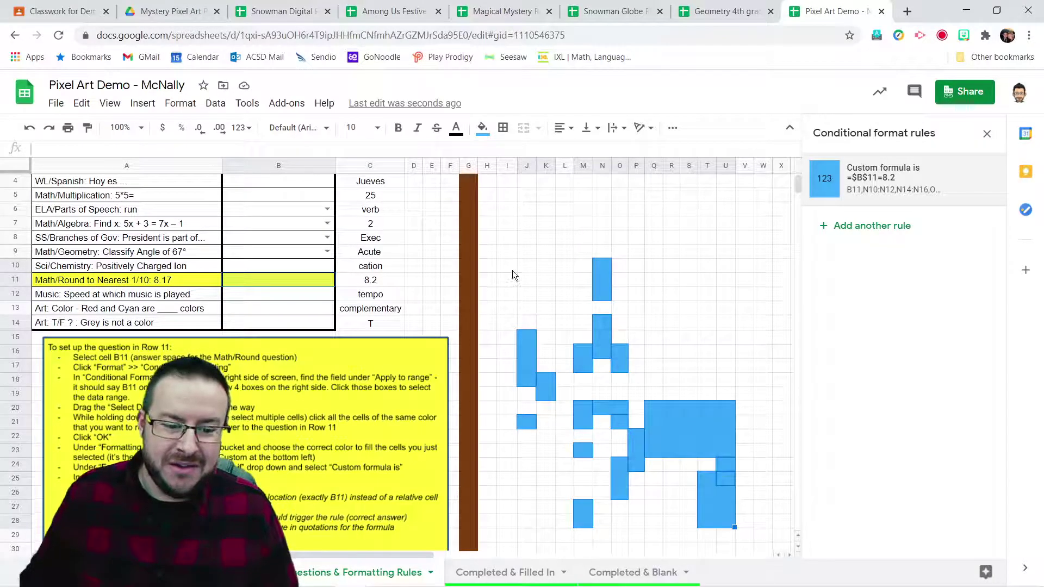
Step: Reset the blue fill off the crewmate pixel cells, leaving them blank, and close the conditional format rules sidebar
click(482, 128)
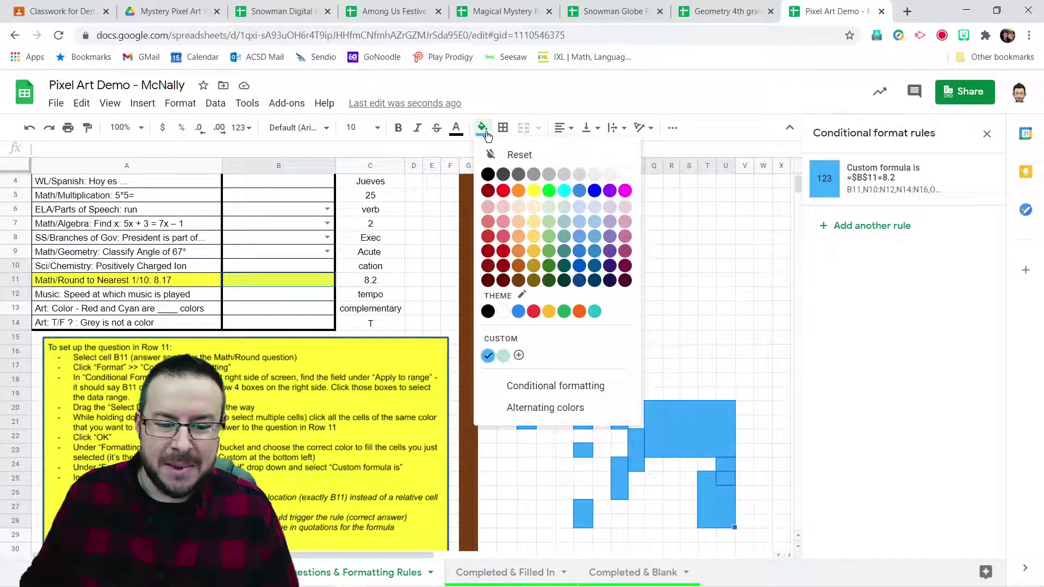
click(511, 156)
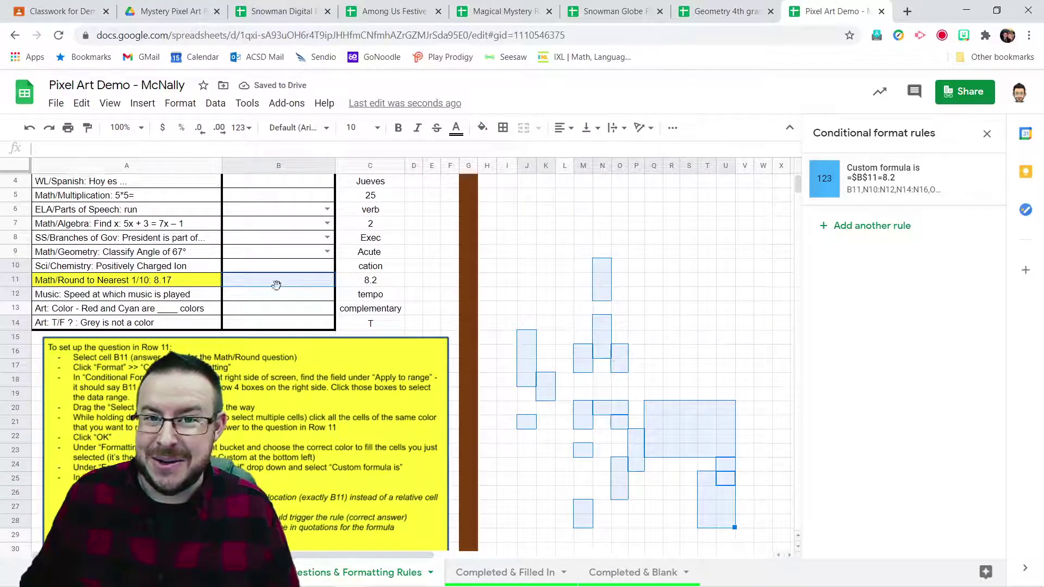
click(704, 292)
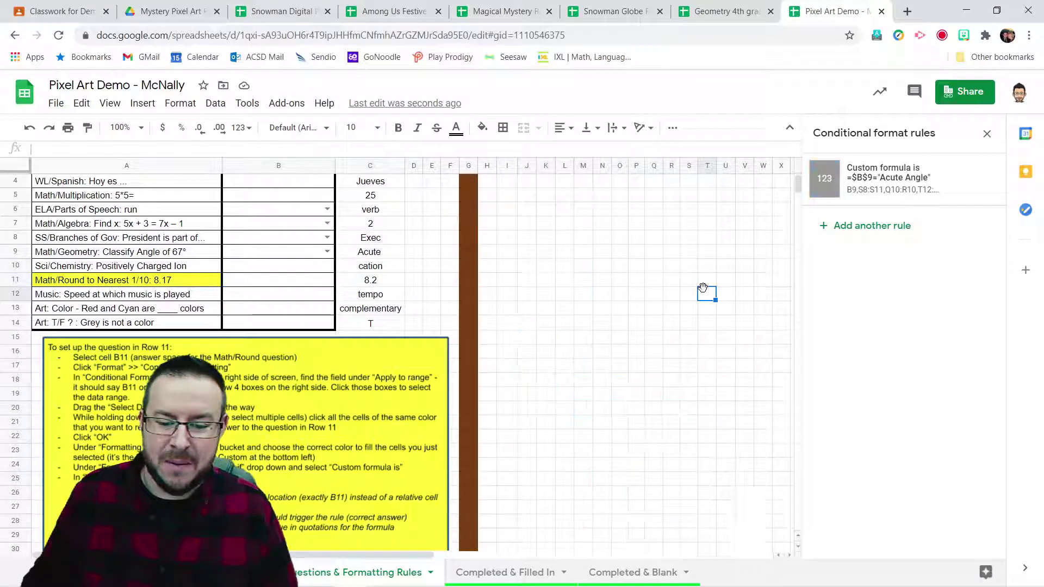
click(987, 134)
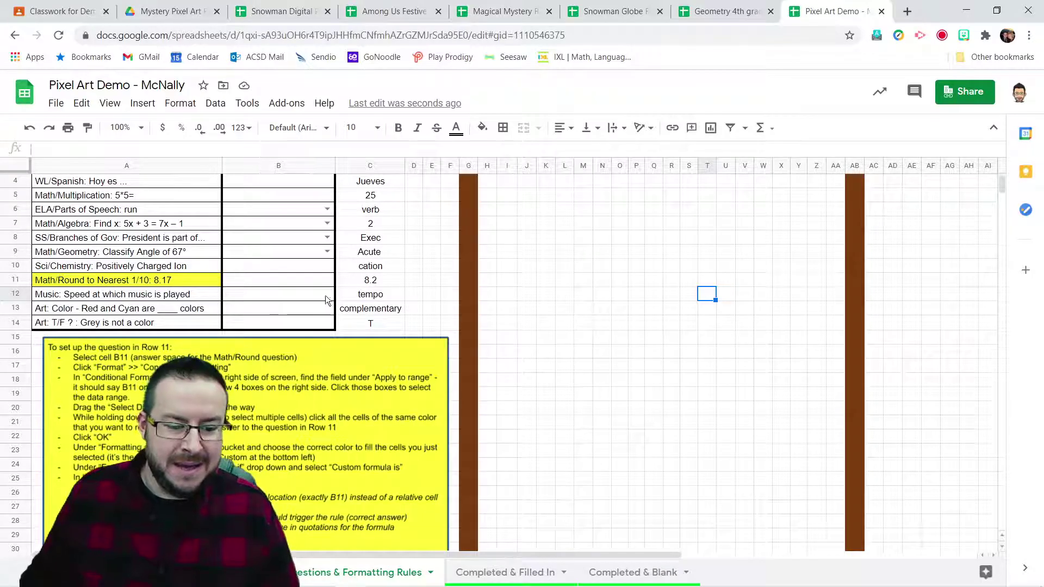
Step: Enter 8.2 in answer cell B11 to test its rule
click(311, 280)
text(8.2)
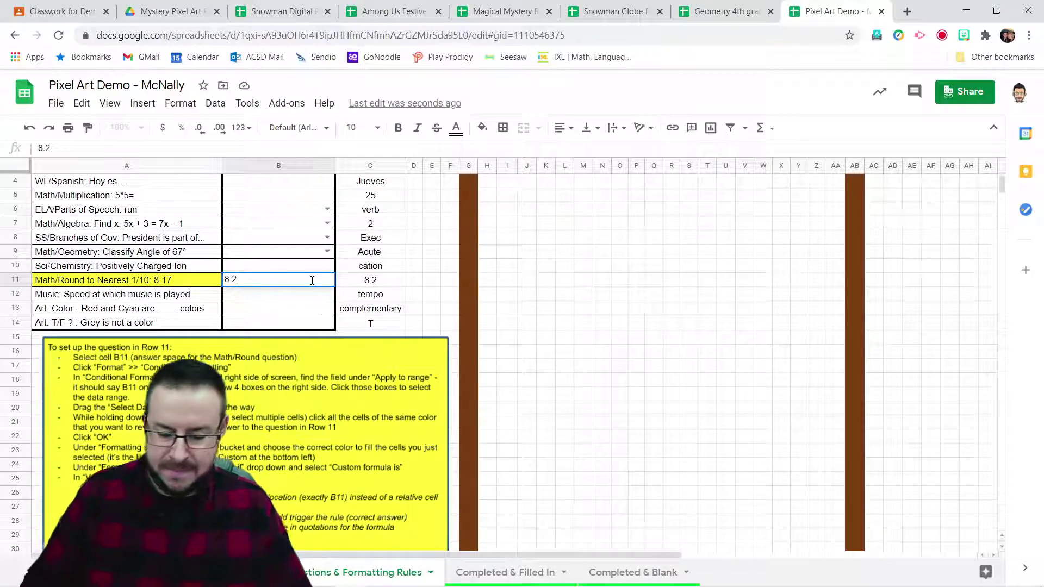
key(Return)
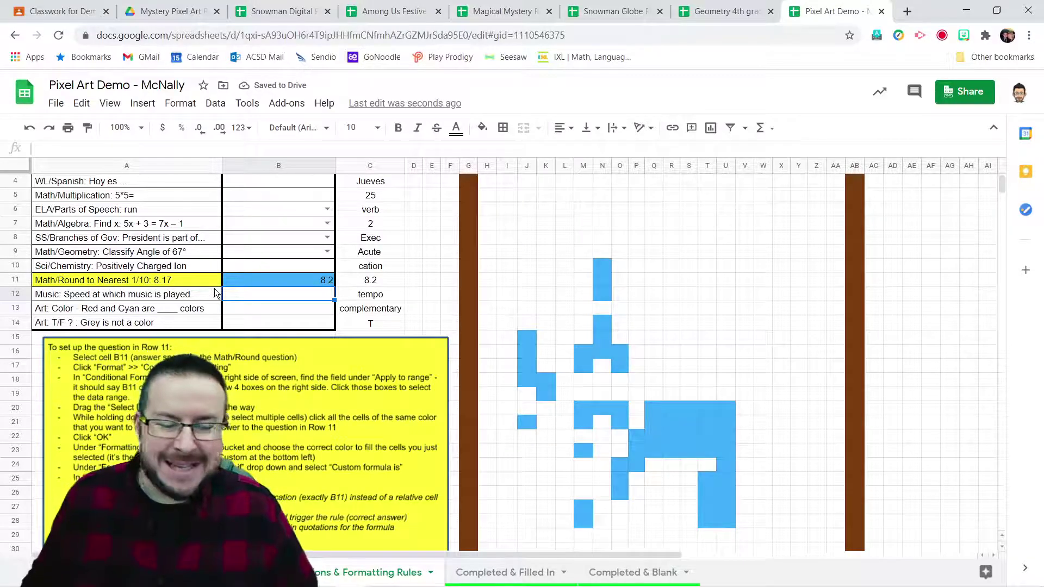
Step: Answer complementary in B13, T in B14 and tempo in B12, then select B10
click(272, 308)
text(complementary)
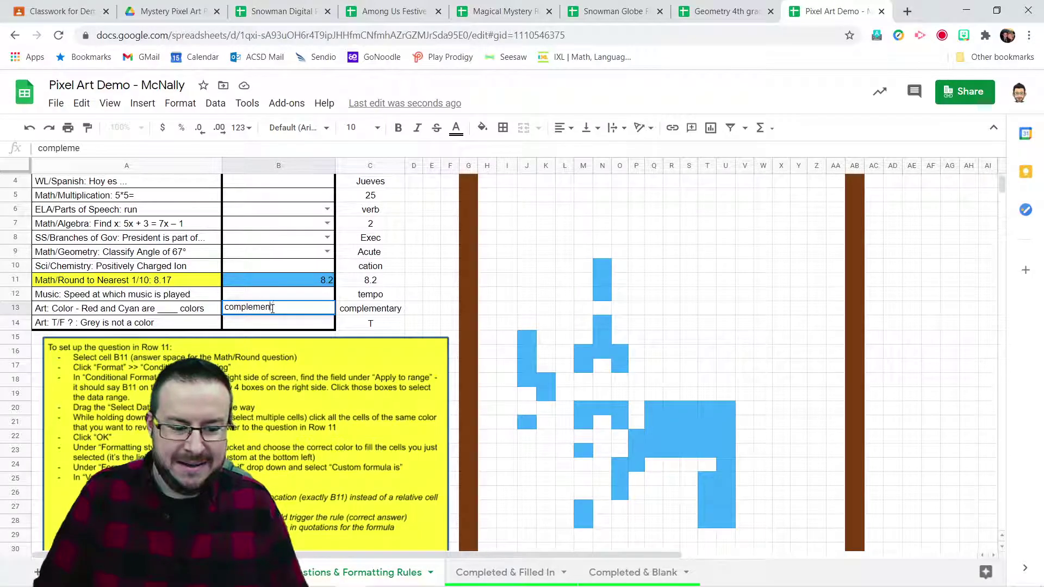
key(Return)
text(T)
key(Up)
key(Up)
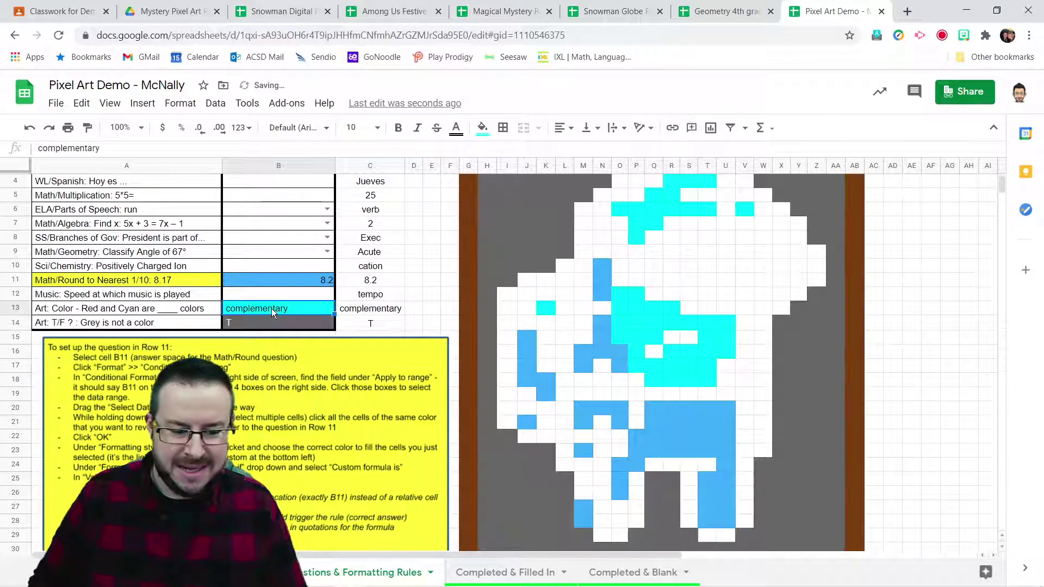
text(tempo)
key(Up)
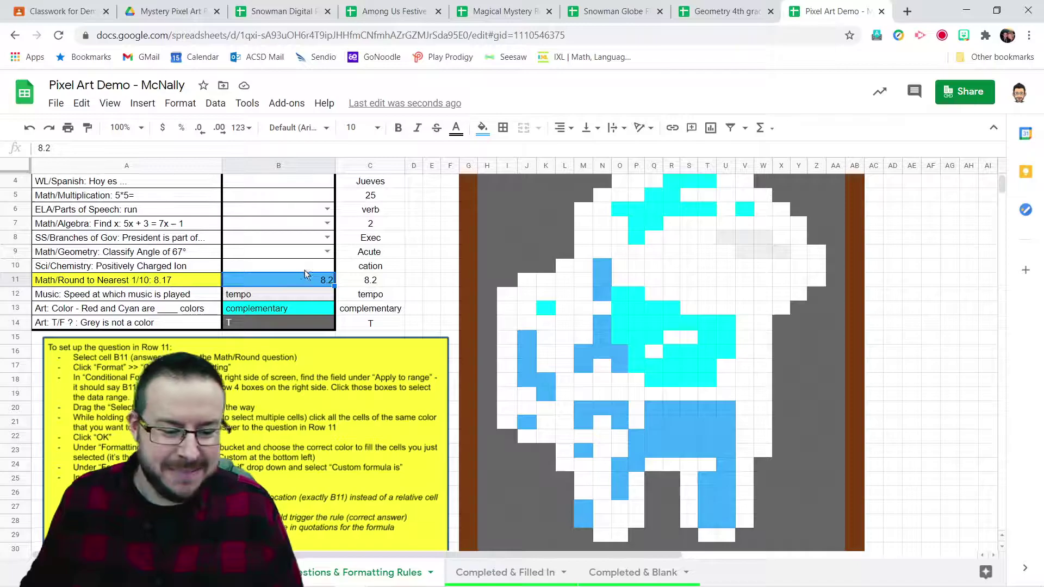
click(273, 264)
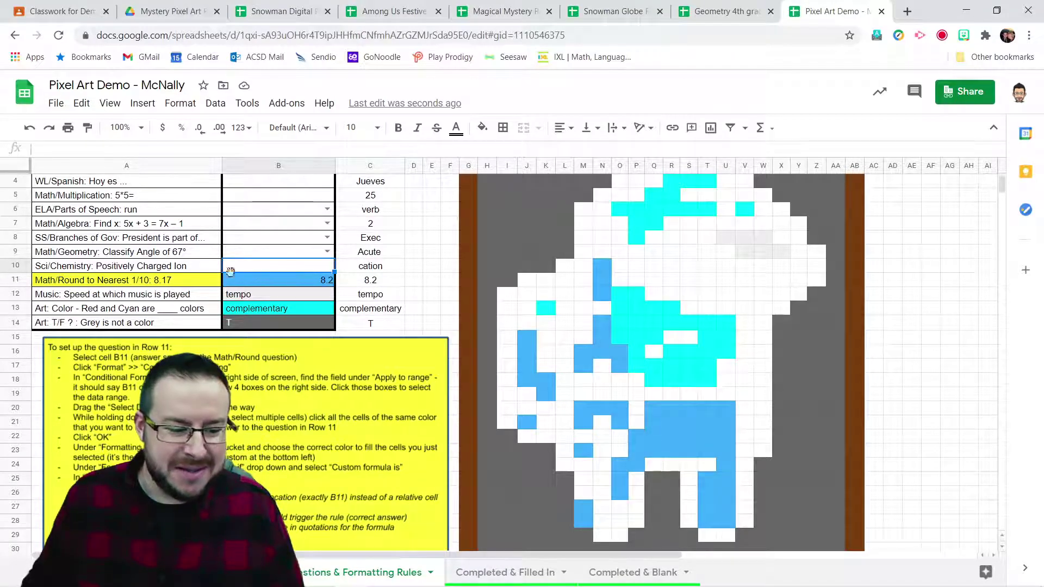
Step: Give B10 a data-validation list of anion, cation, positron, then choose cation from it
right_click(261, 264)
scroll(323, 462, down, 1)
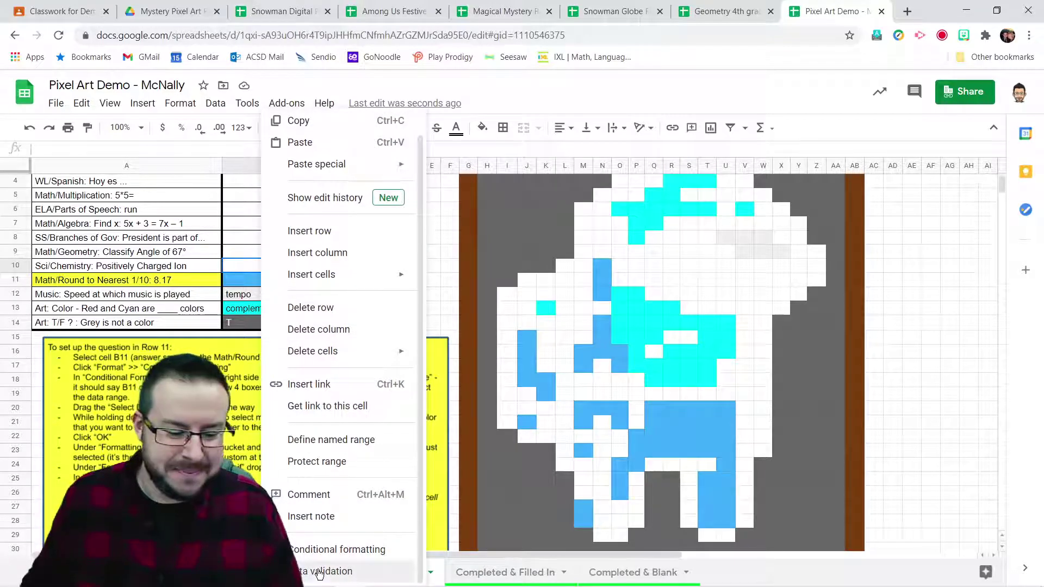
click(321, 571)
click(456, 299)
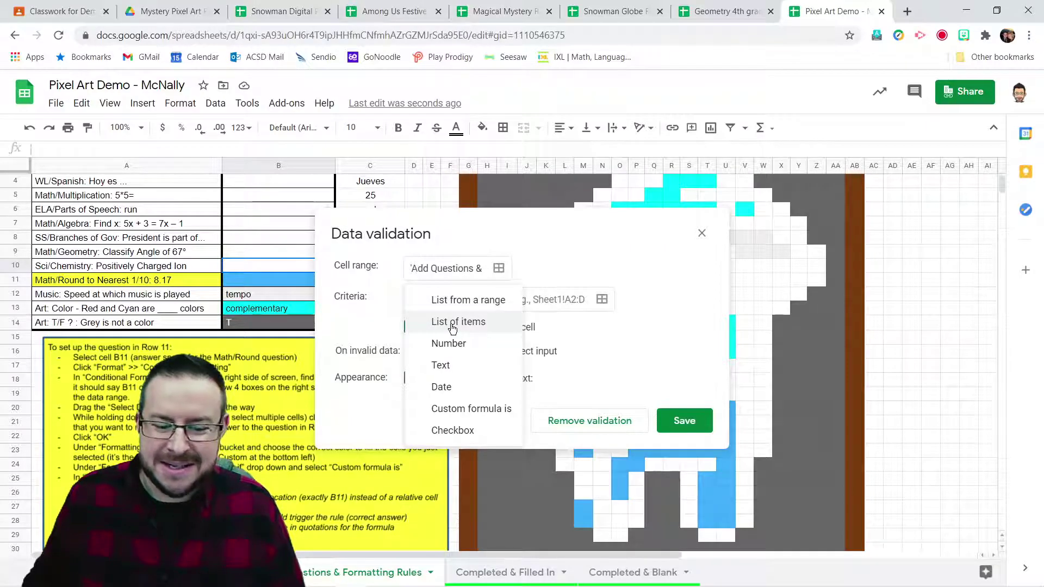
click(444, 322)
click(526, 294)
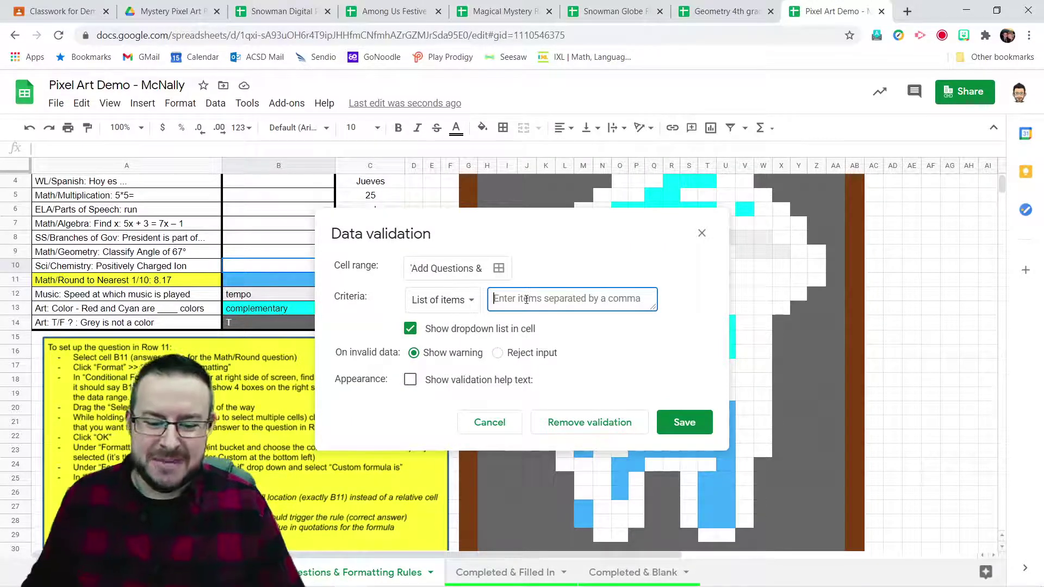
text(an)
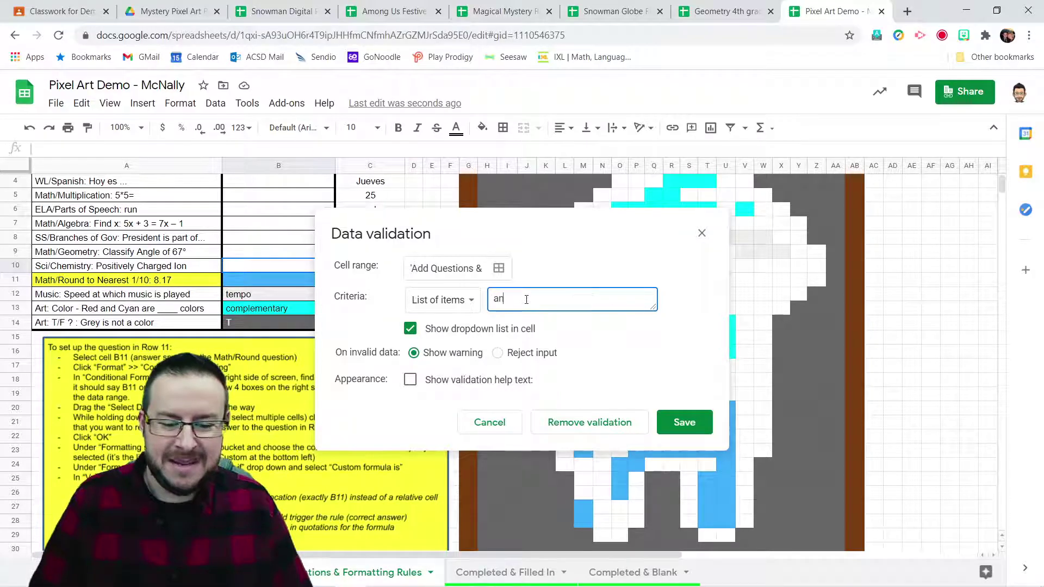
text(ion, cation, positron)
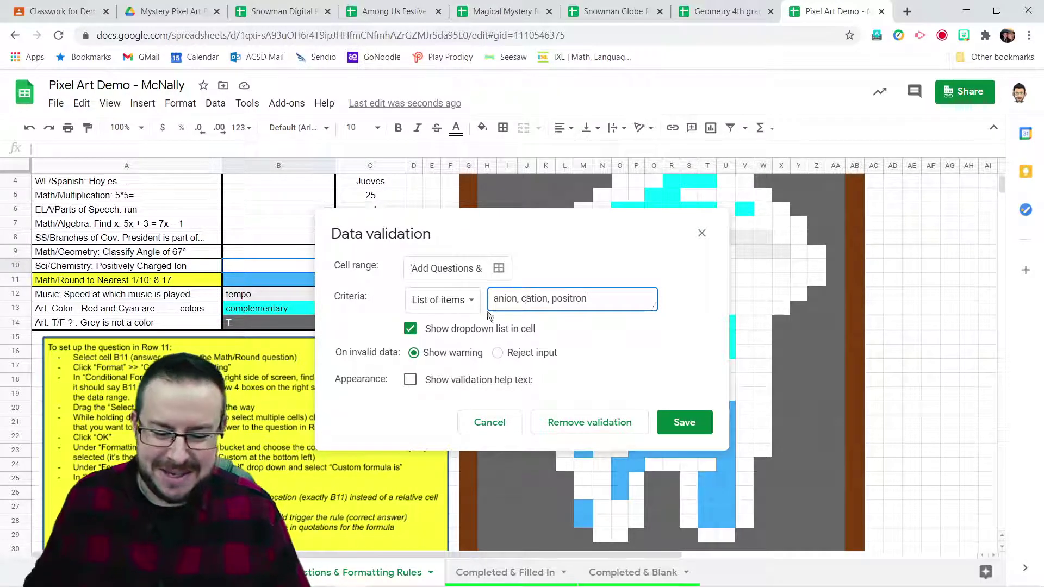
click(680, 422)
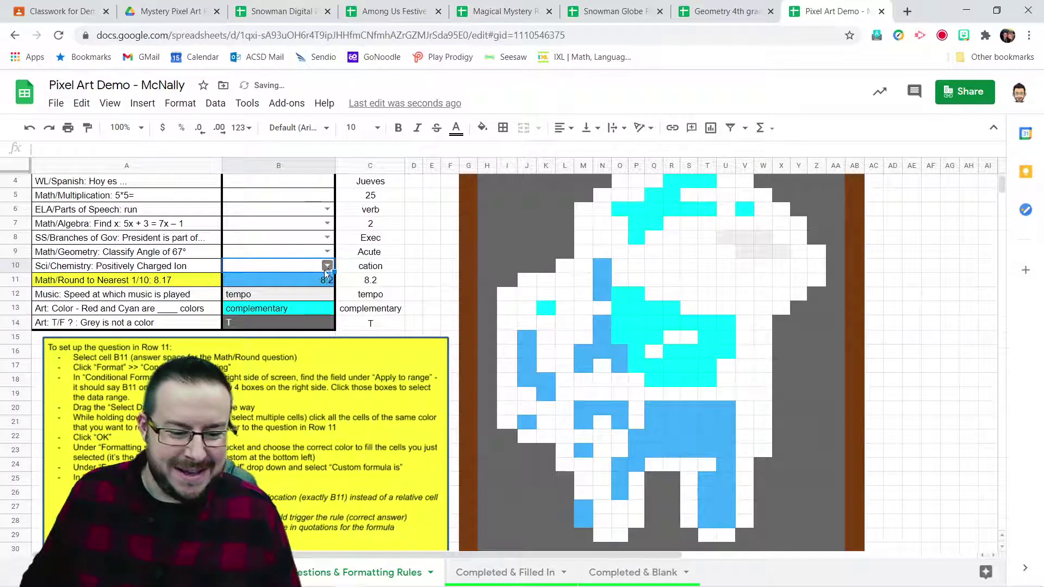
click(326, 266)
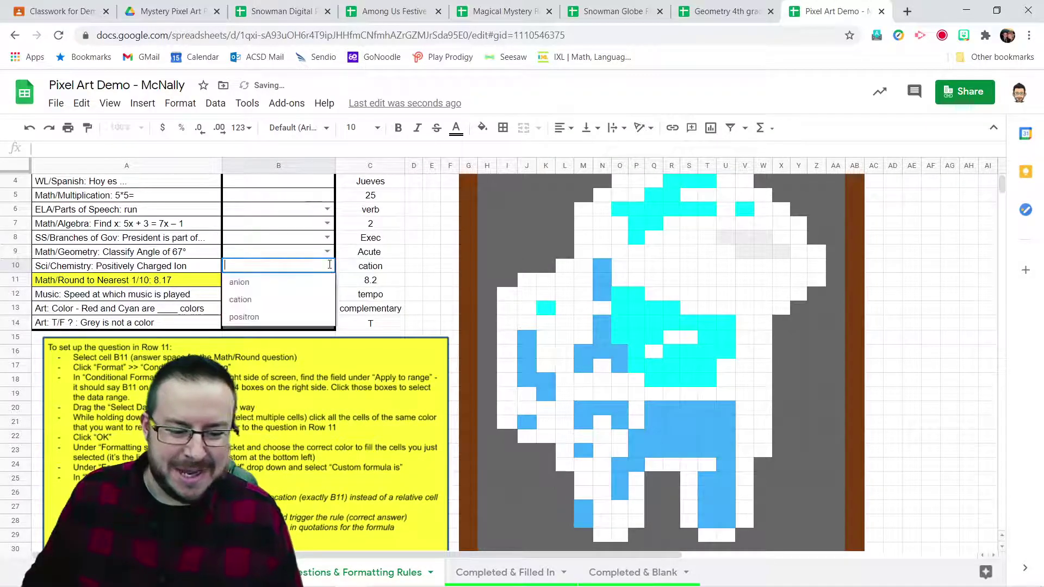
click(260, 301)
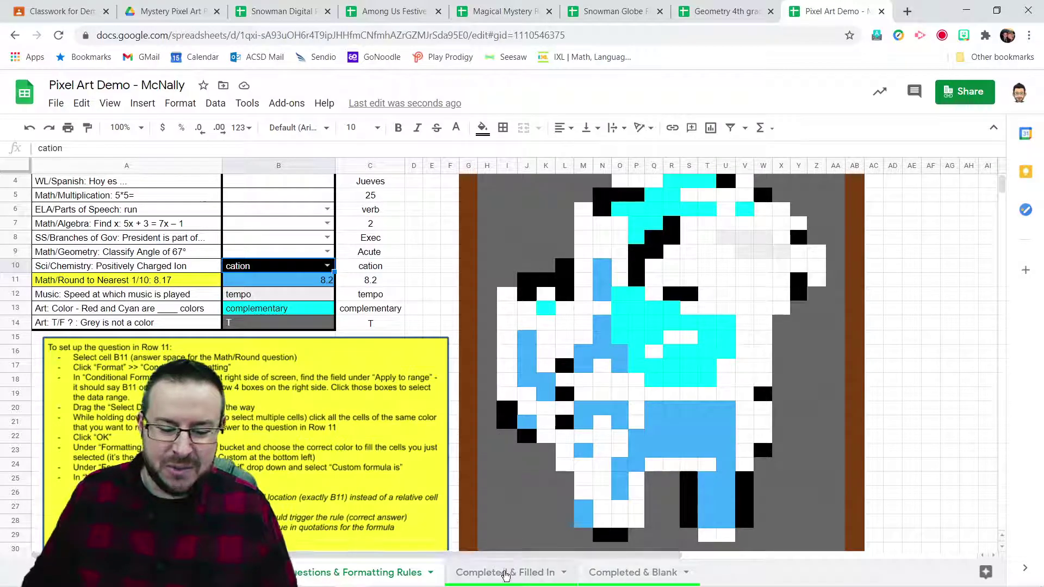
Step: On the Completed & Filled In sheet, clear and re-enter Jueves in B4 and 25 in B5
click(505, 574)
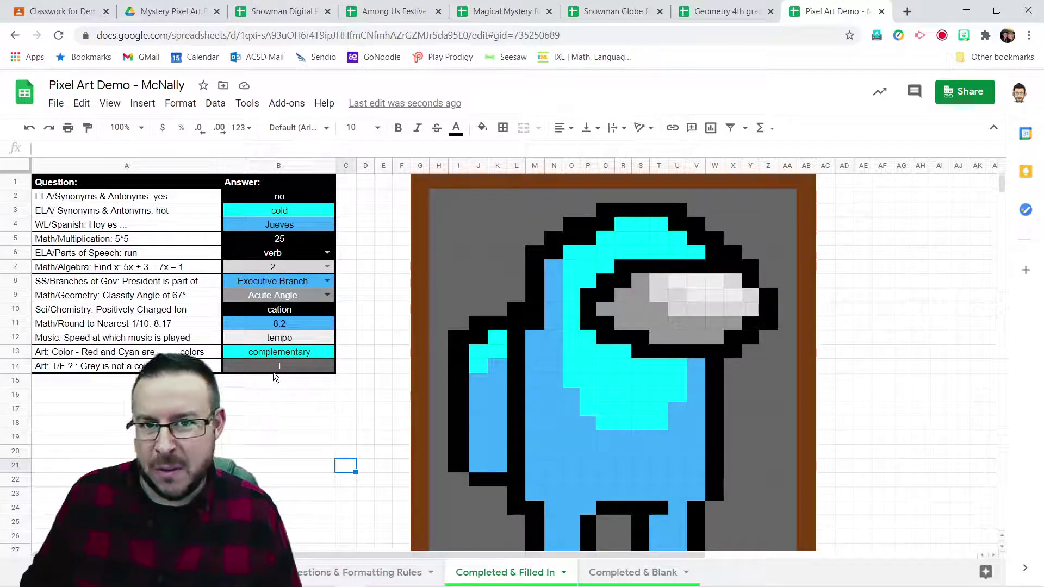
scroll(650, 328, down, 3)
scroll(632, 357, up, 3)
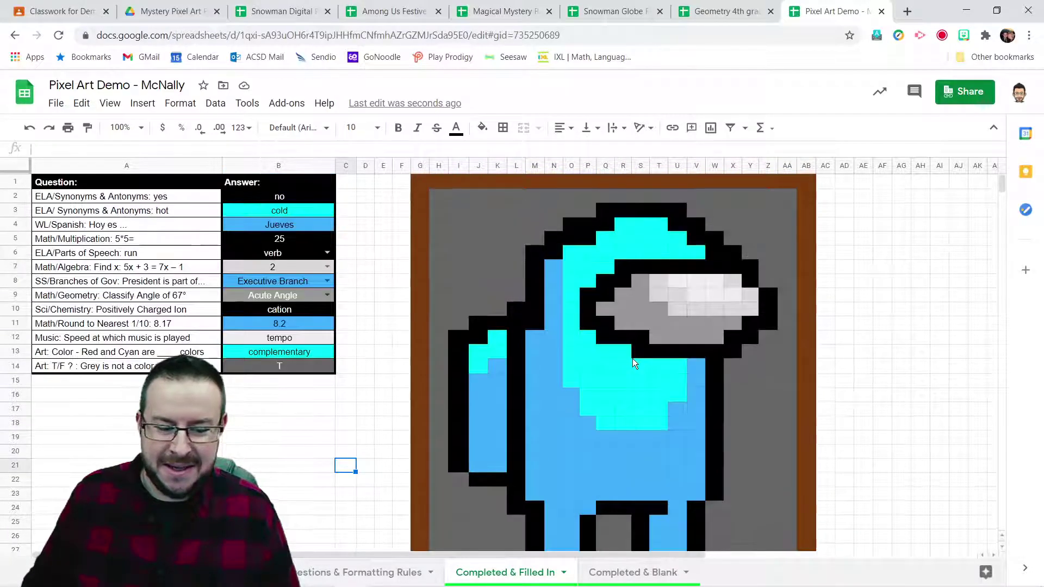
click(315, 228)
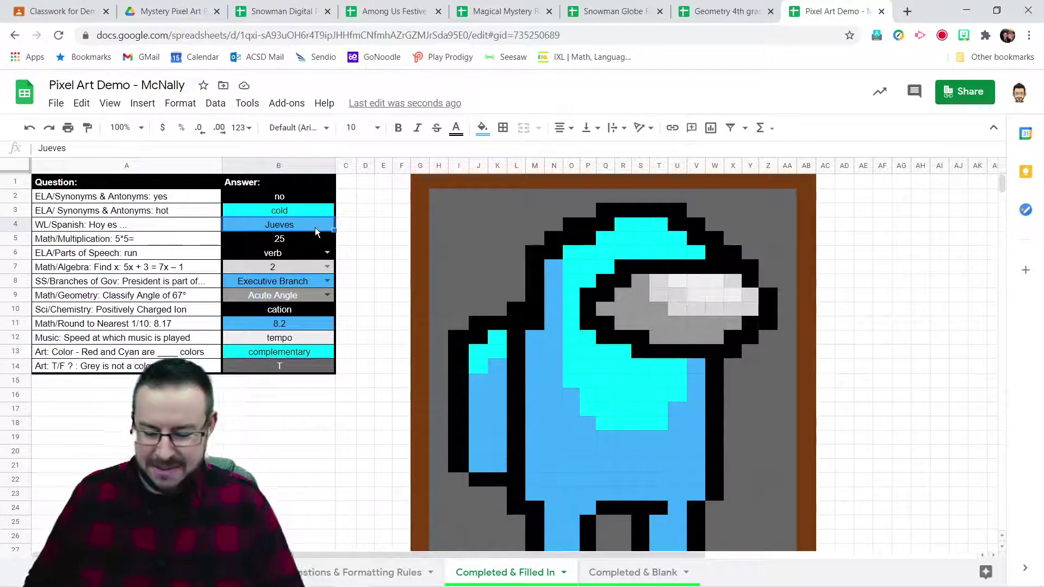
key(Delete)
key(Down)
key(Delete)
key(Up)
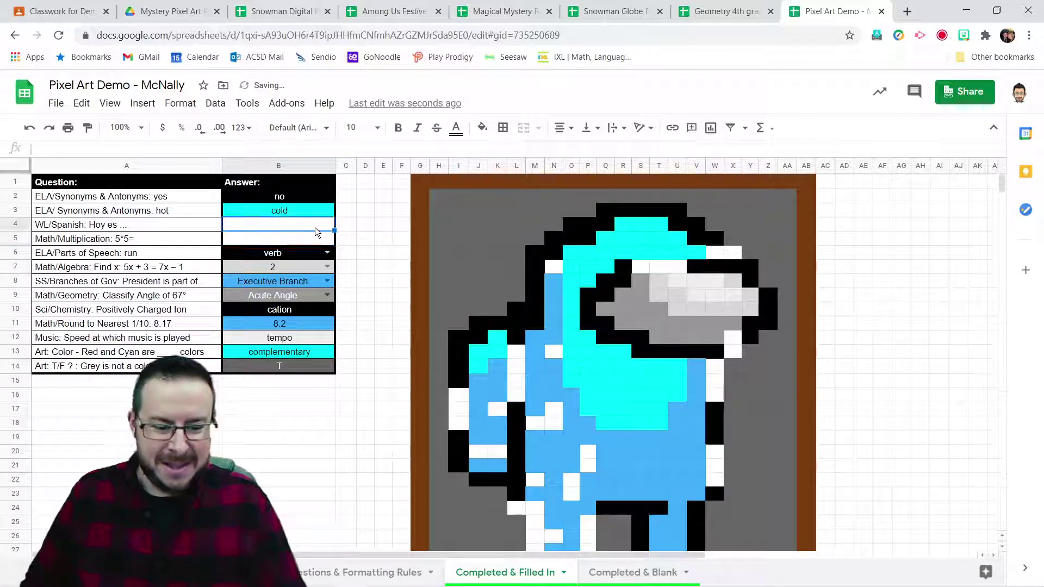
text(Jueves)
key(Return)
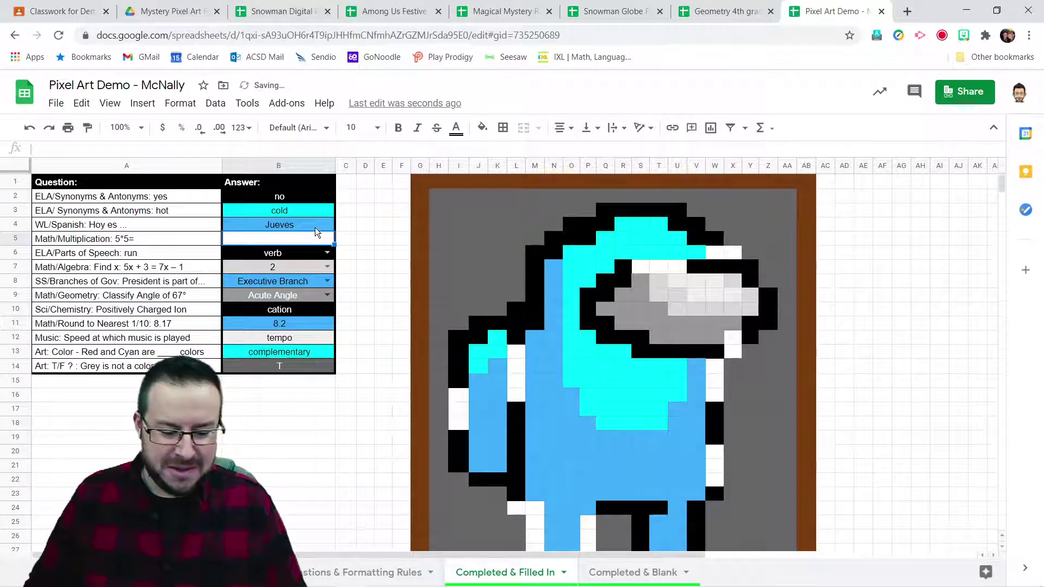
text(25)
key(Return)
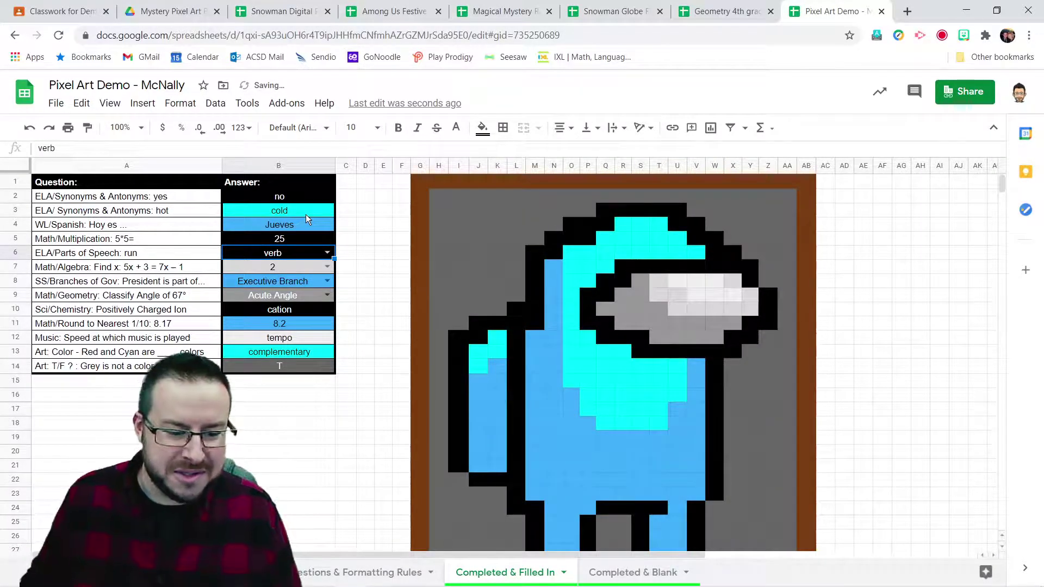
Step: Review the conditional format rules for the 25, verb, 2, Executive Branch and cation answers, then open Completed & Blank
click(306, 214)
click(173, 103)
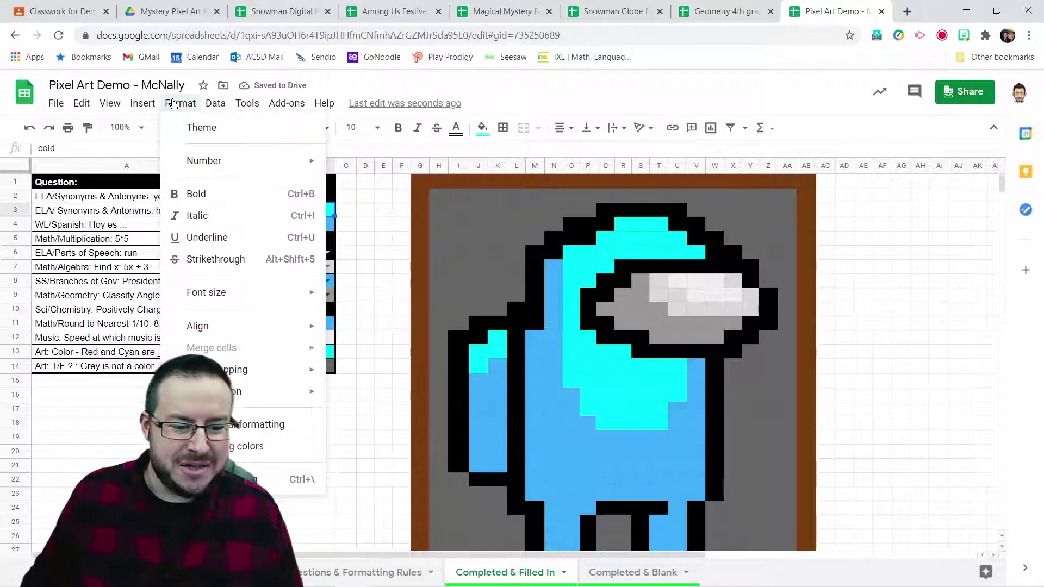
click(247, 425)
click(282, 243)
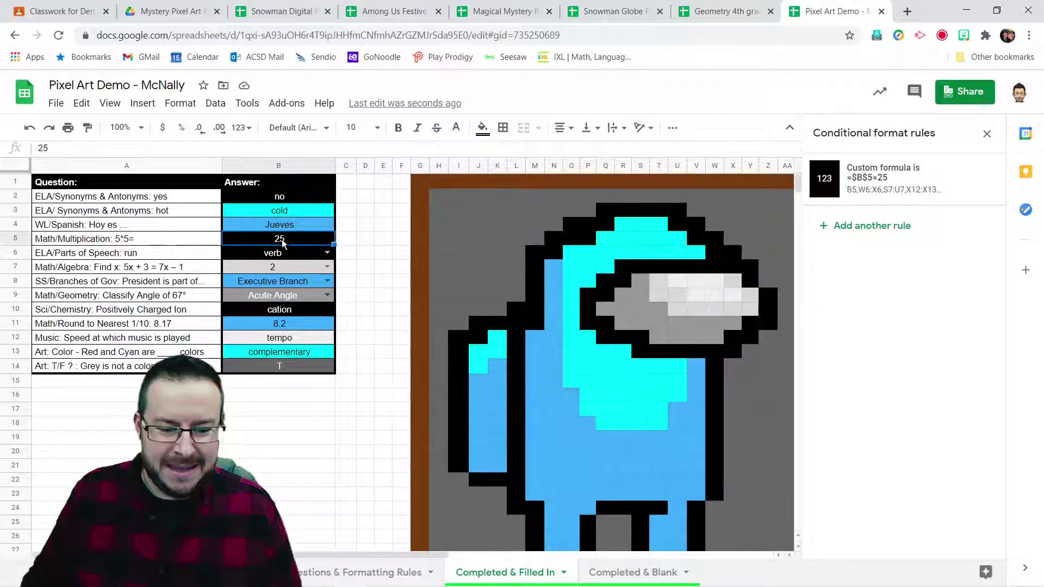
click(284, 252)
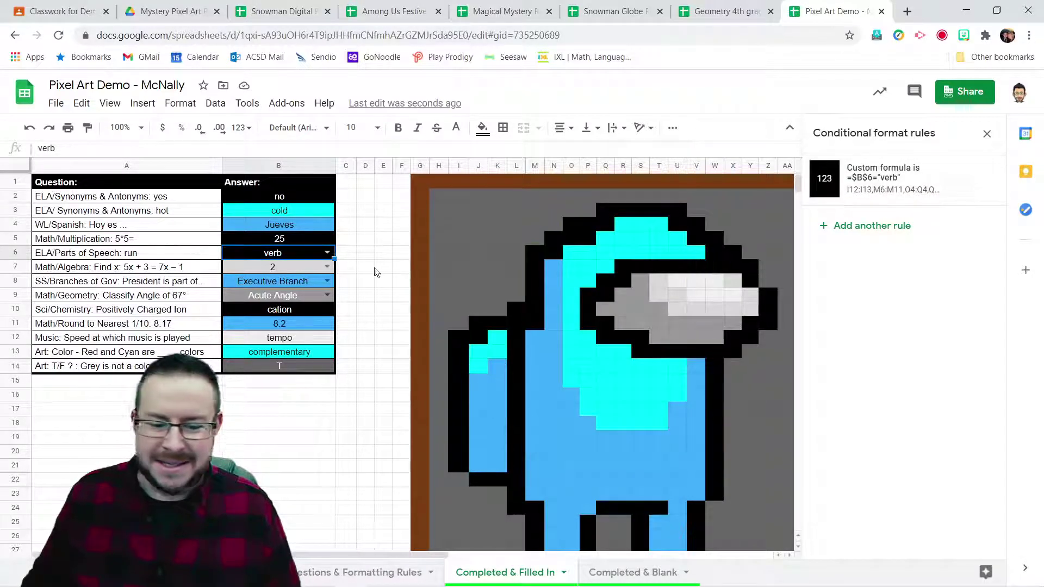
click(273, 267)
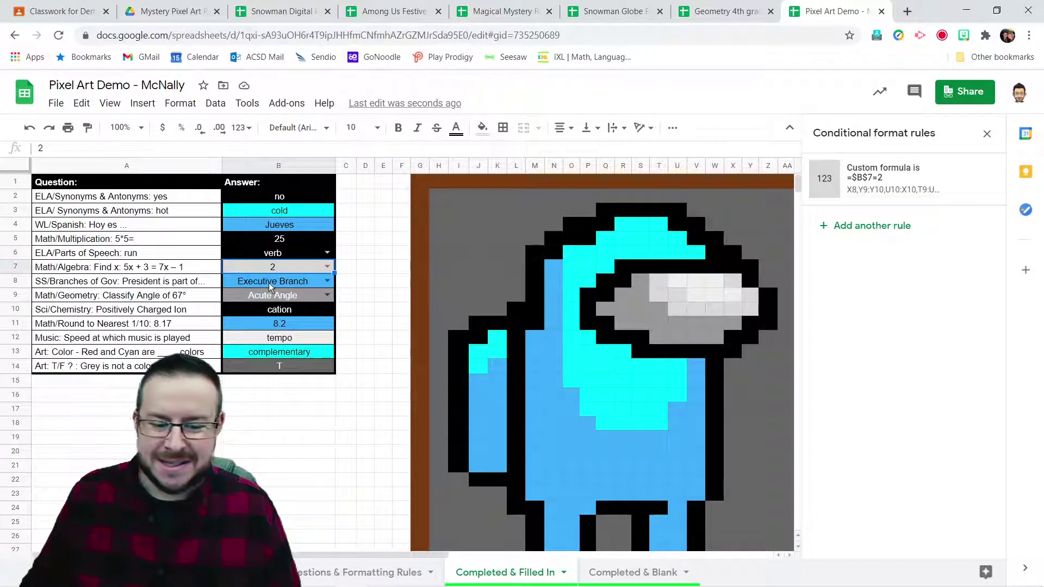
click(270, 283)
click(279, 309)
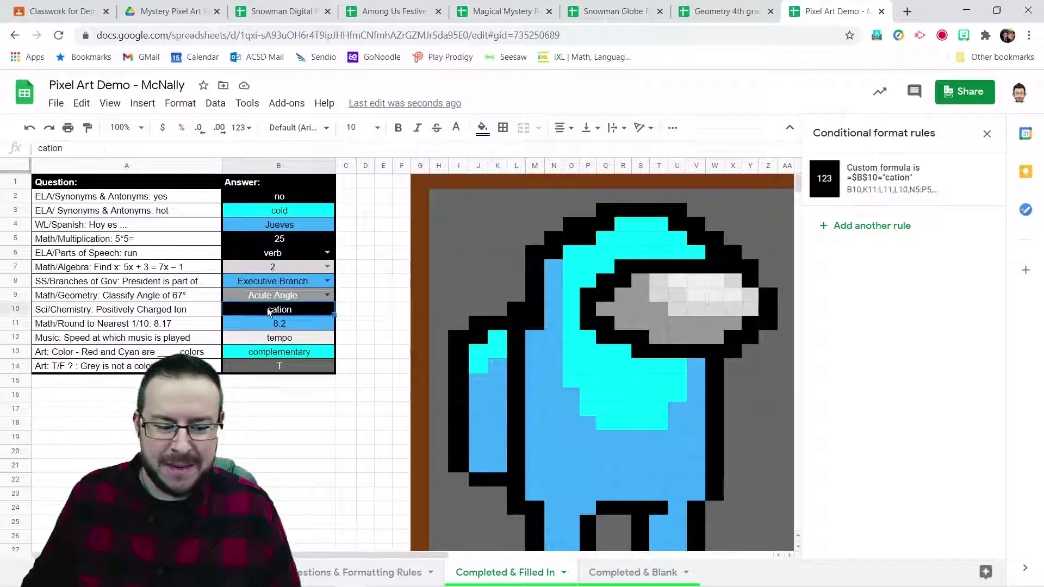
click(986, 133)
click(610, 571)
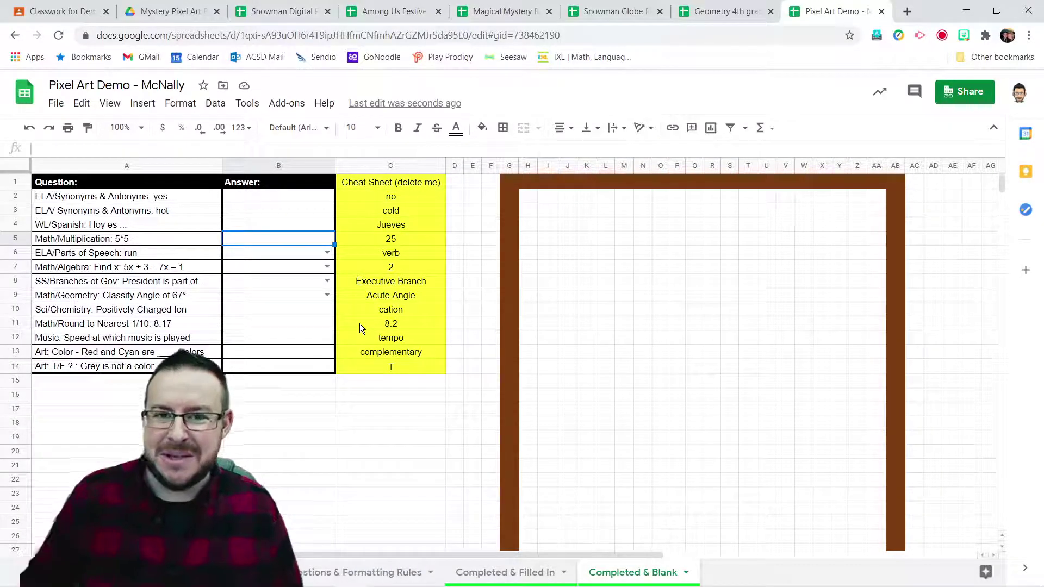
drag(388, 182, 381, 362)
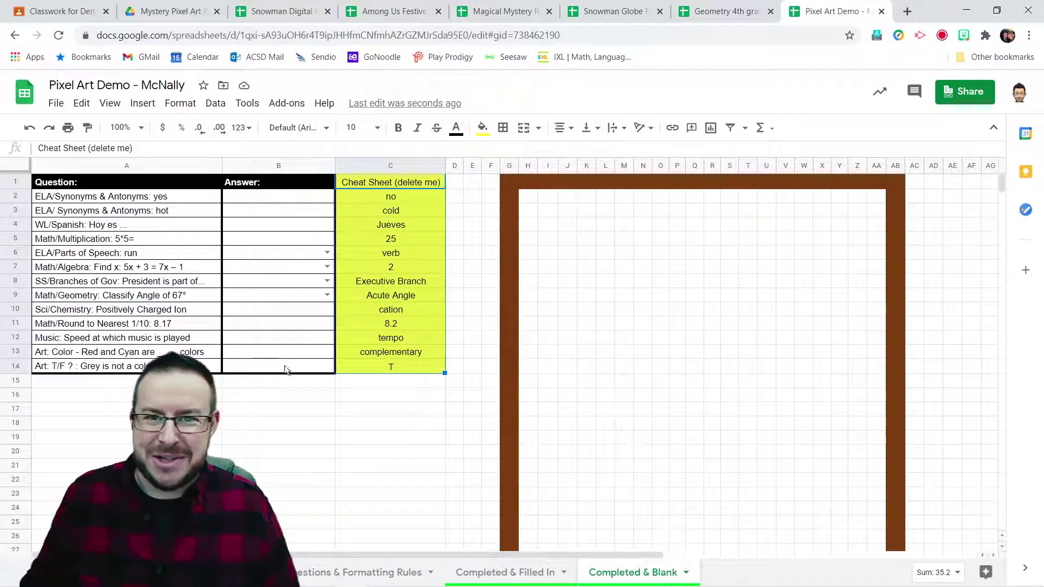